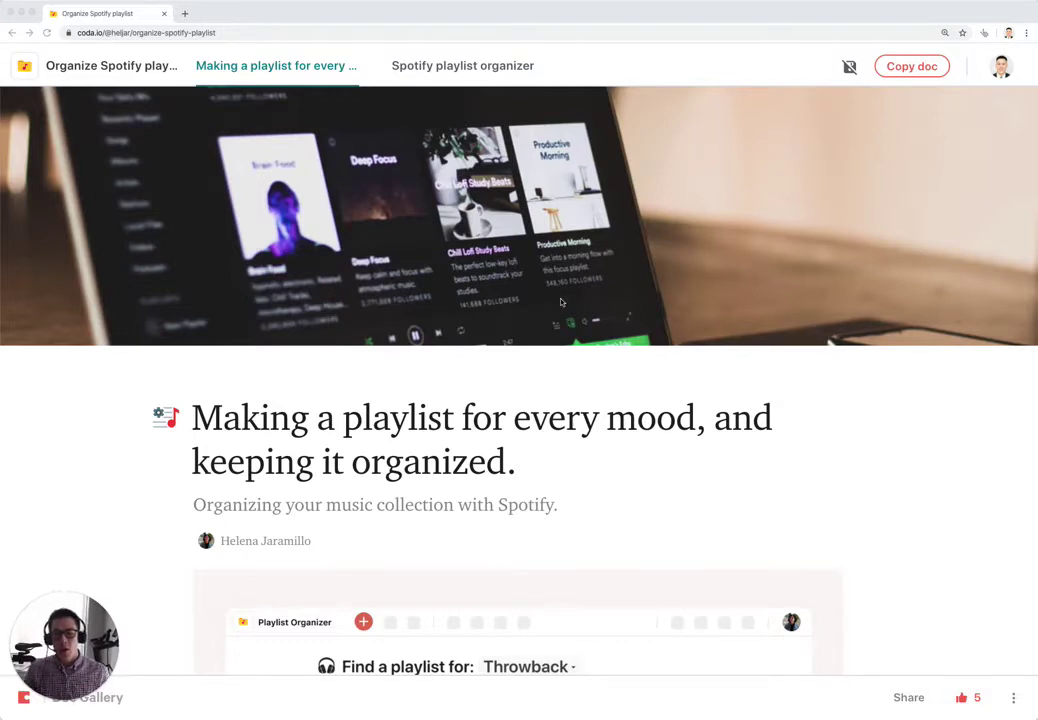
Step: Scroll down the template page to preview the Playlist Organizer
{"action": "scroll", "coordinate": [612, 468], "scroll_direction": "down", "scroll_amount": 2}
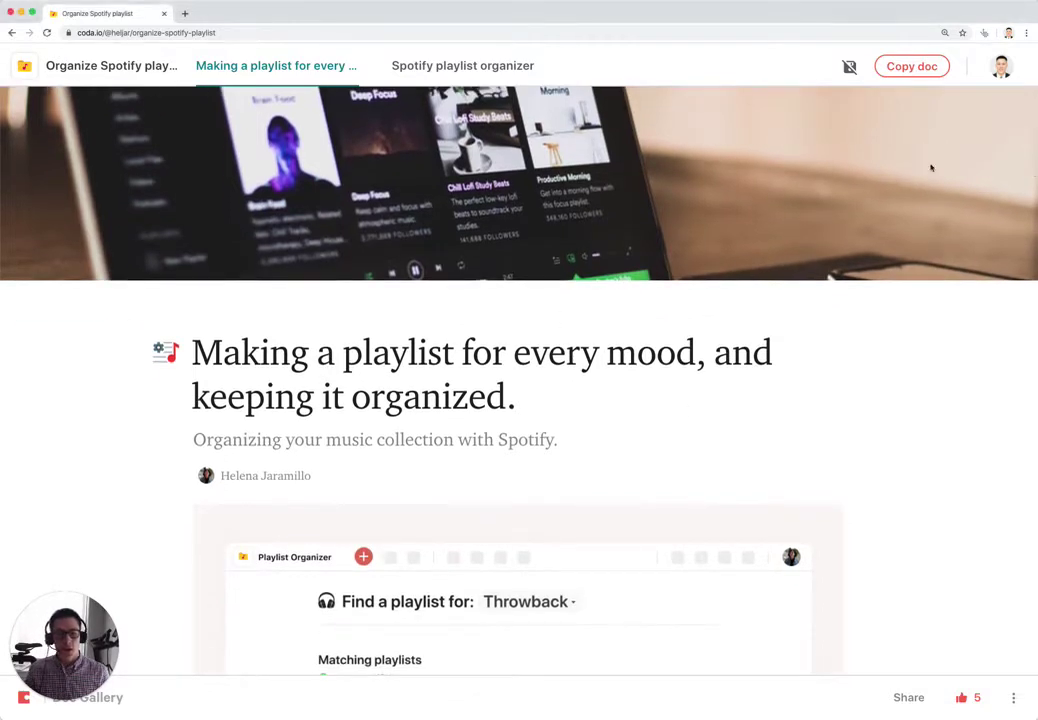
Step: Copy the Organize Spotify playlist doc into My Docs
{"action": "left_click", "coordinate": [916, 73]}
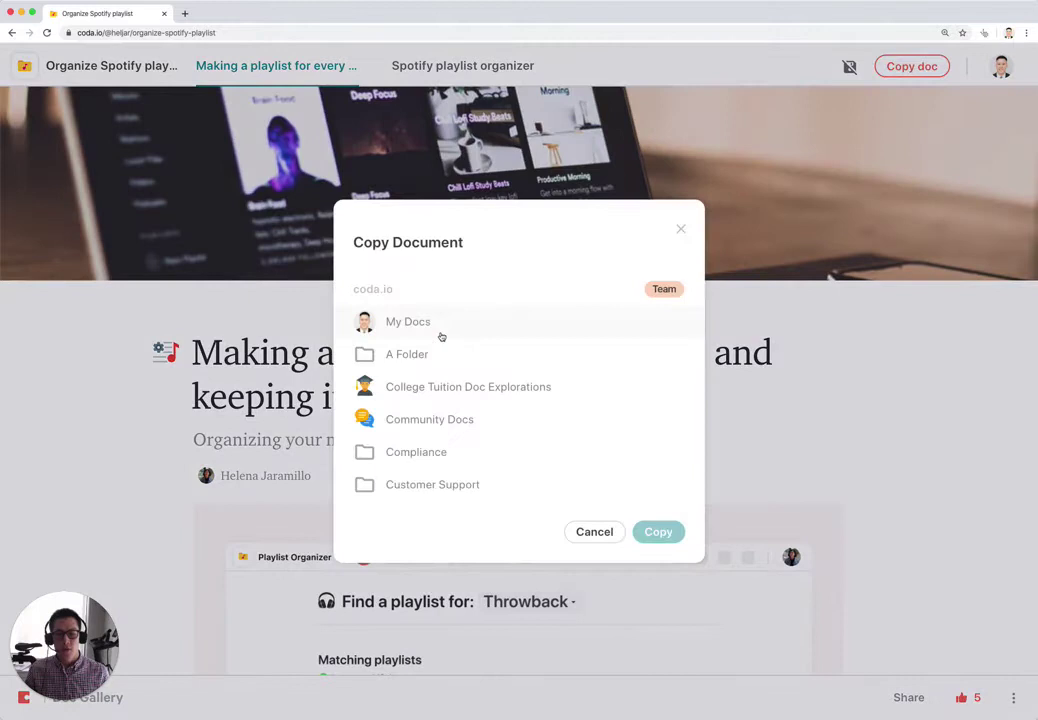
{"action": "left_click", "coordinate": [445, 335]}
{"action": "left_click", "coordinate": [656, 534]}
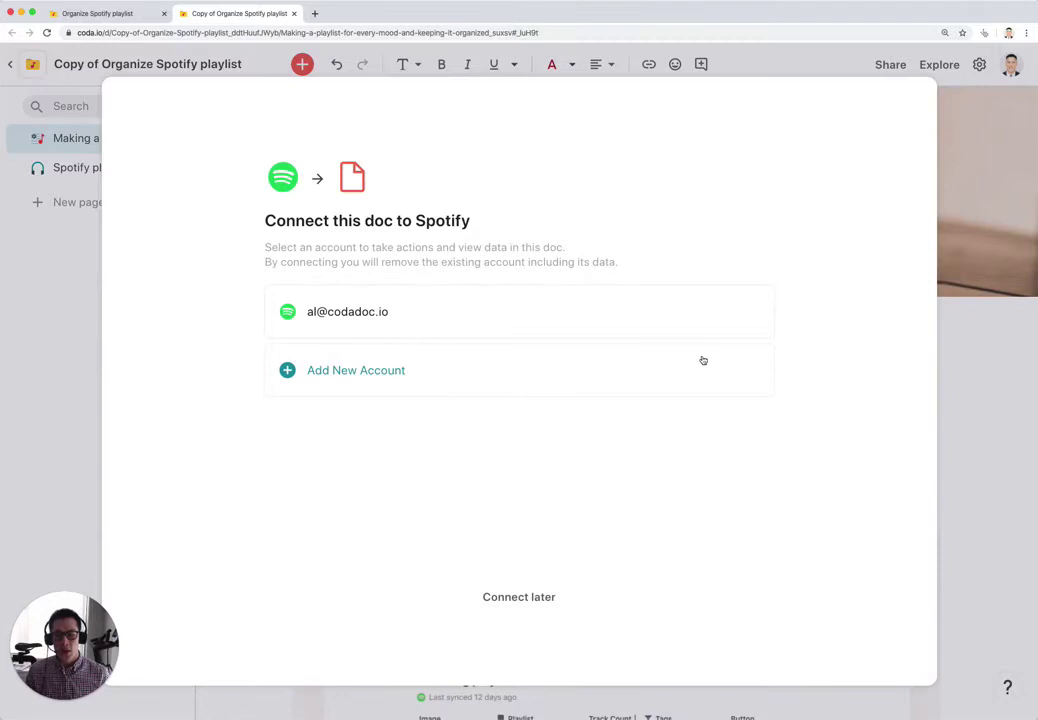
Step: Connect the copied doc to the existing Spotify account
{"action": "left_click", "coordinate": [368, 313]}
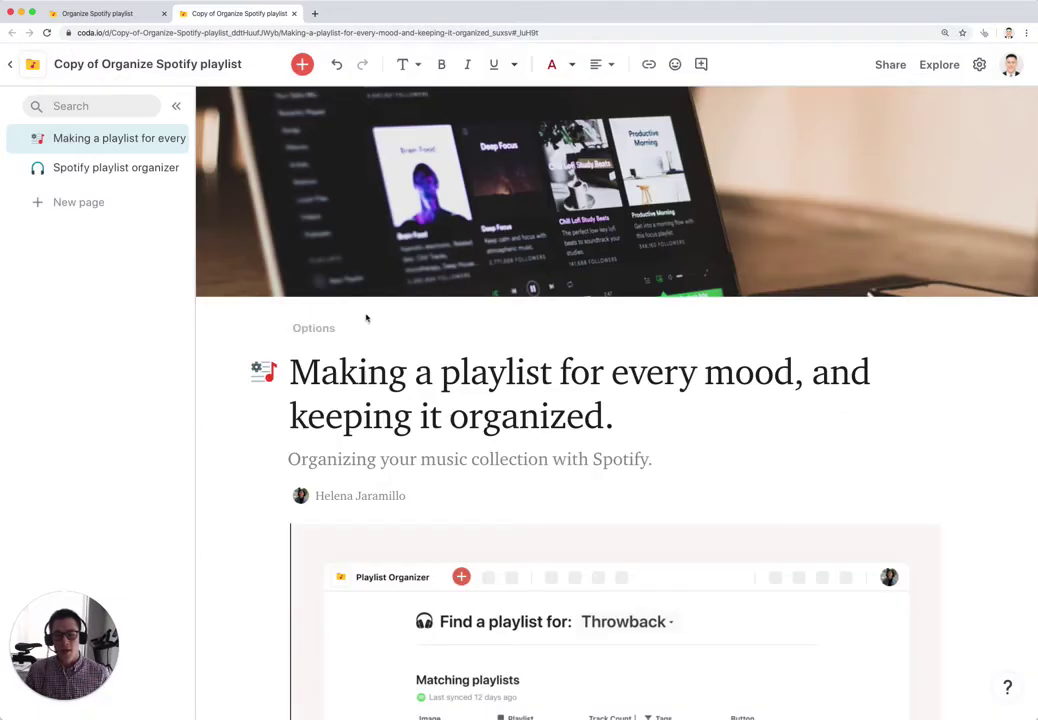
{"action": "scroll", "coordinate": [509, 347], "scroll_direction": "down", "scroll_amount": 2}
{"action": "scroll", "coordinate": [508, 290], "scroll_direction": "up", "scroll_amount": 2}
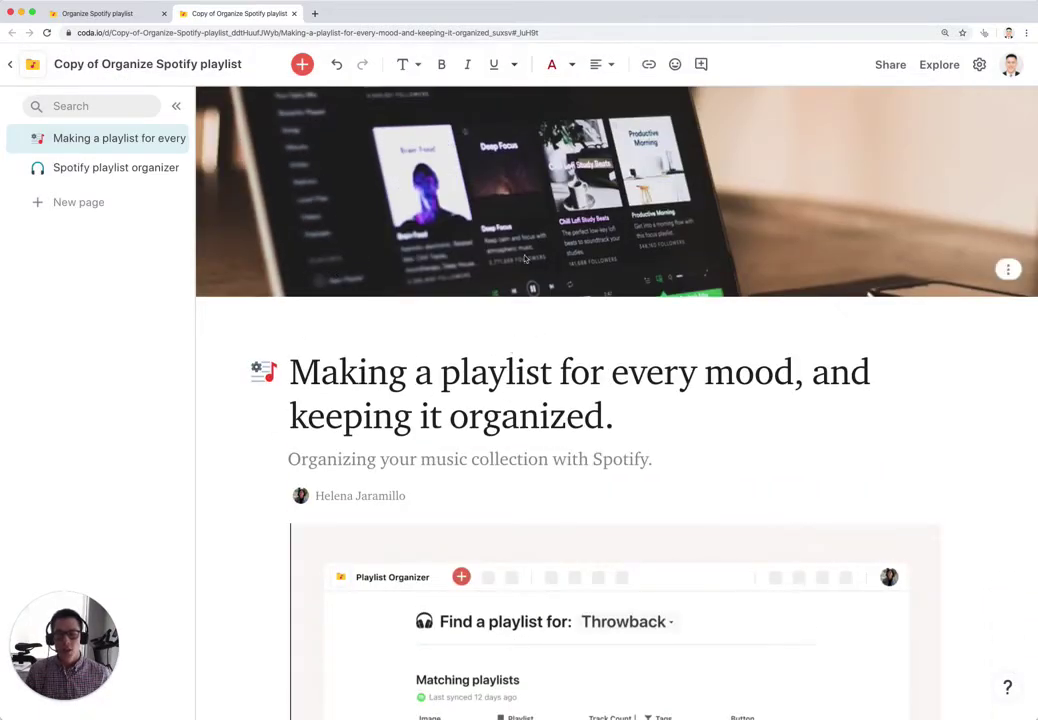
Step: Open the Spotify playlist organizer page with the sidebar hidden and scroll to the playlists table
{"action": "left_click", "coordinate": [109, 169]}
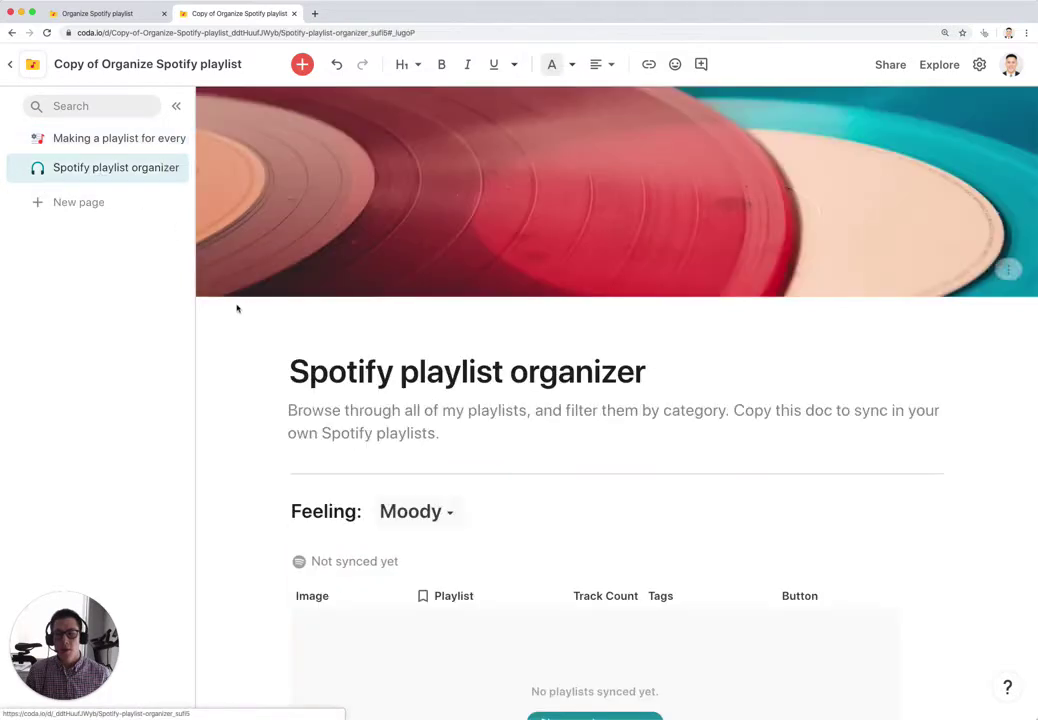
{"action": "left_click", "coordinate": [176, 106]}
{"action": "scroll", "coordinate": [543, 353], "scroll_direction": "down", "scroll_amount": 5}
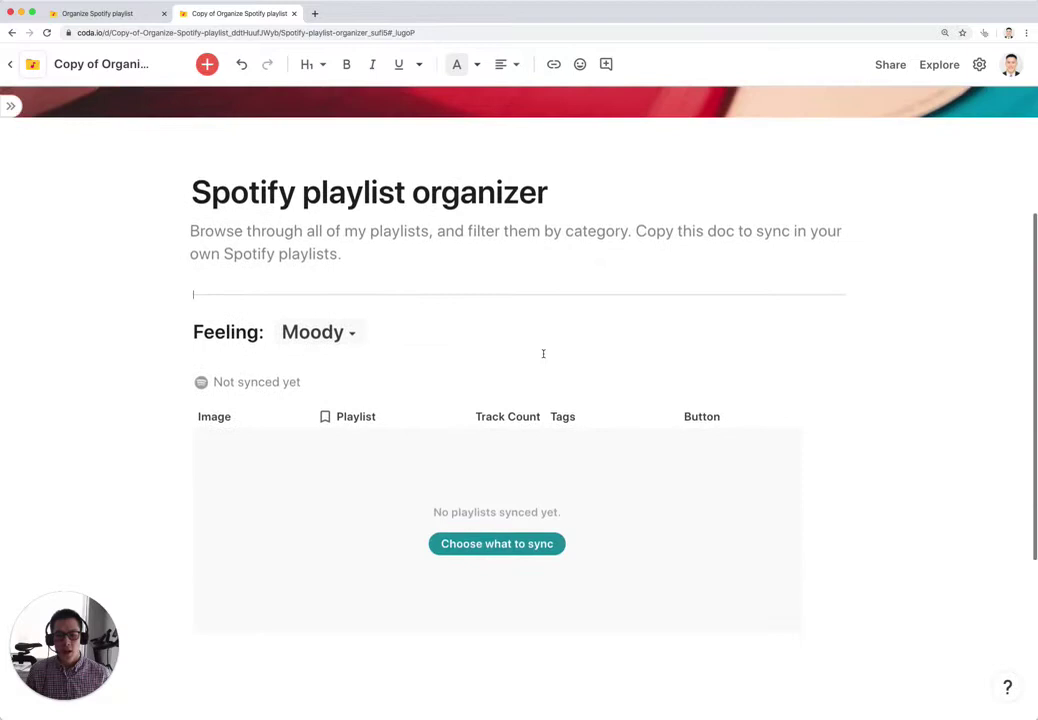
{"action": "scroll", "coordinate": [543, 353], "scroll_direction": "down", "scroll_amount": 2}
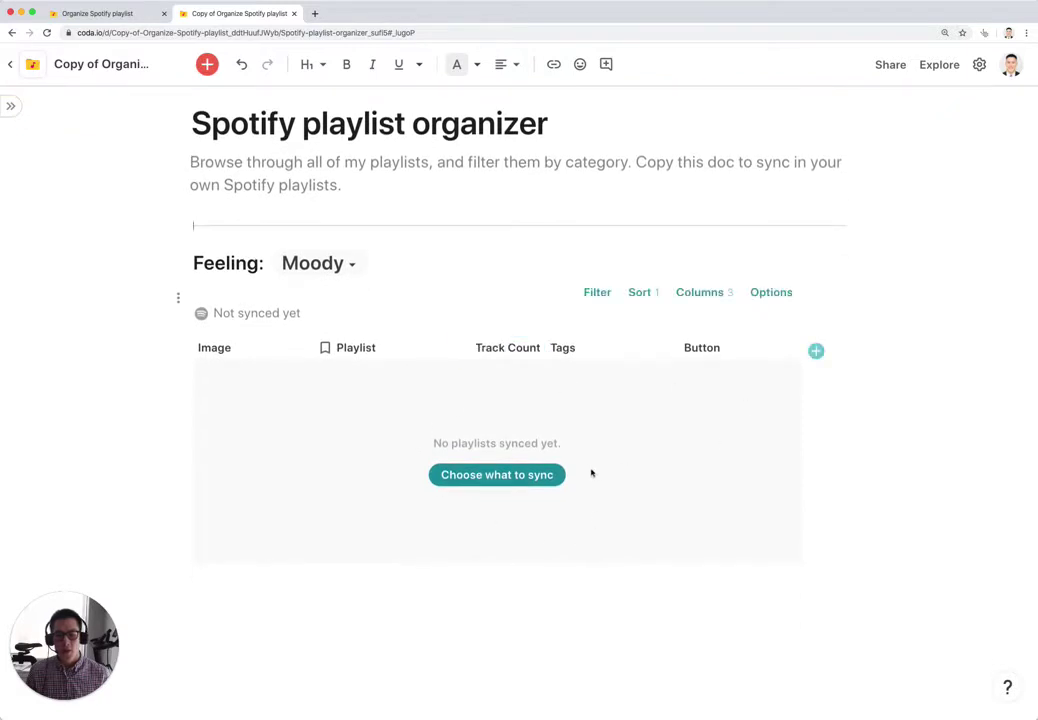
Step: Sync the Spotify Playlists table using the existing Spotify account
{"action": "left_click", "coordinate": [526, 481]}
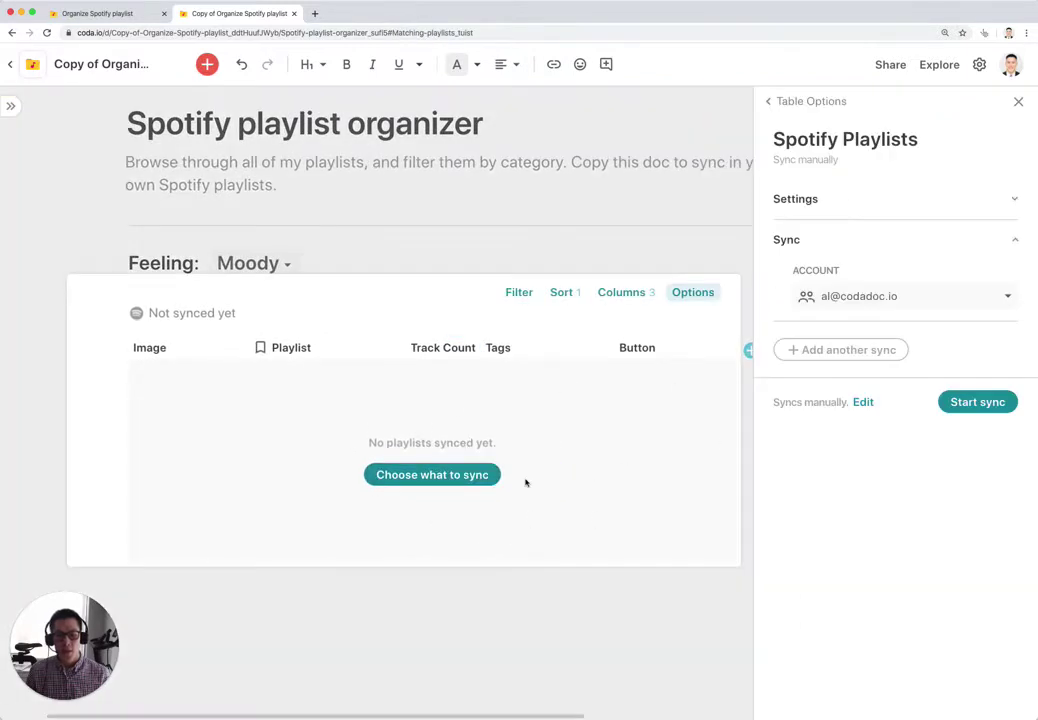
{"action": "left_click", "coordinate": [1006, 296]}
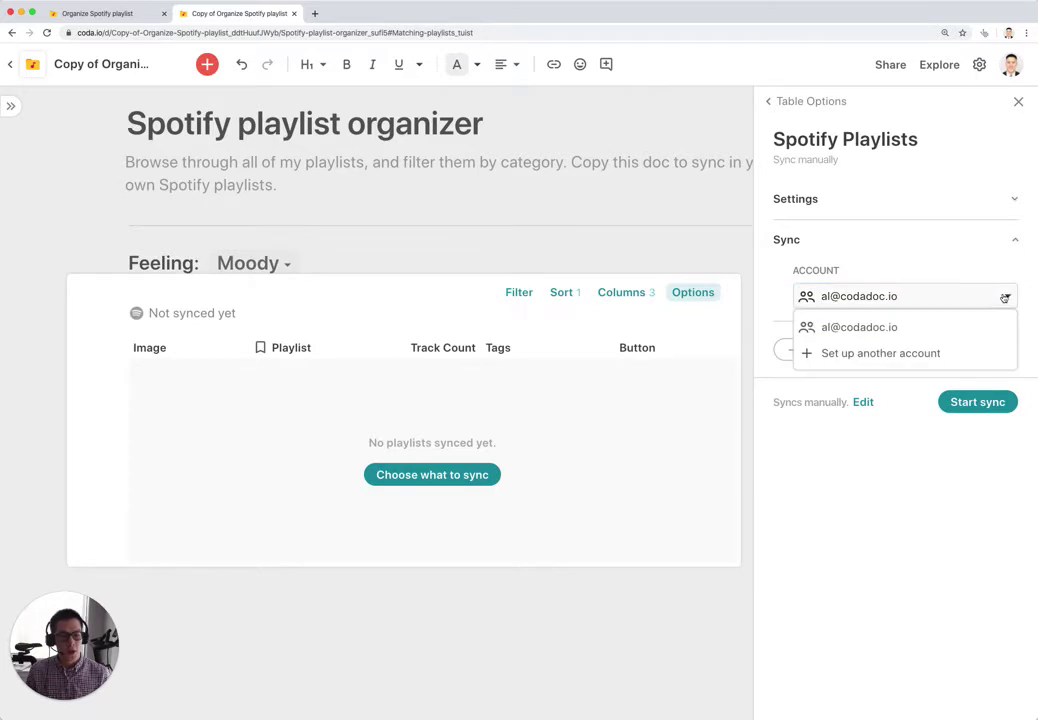
{"action": "left_click", "coordinate": [950, 329]}
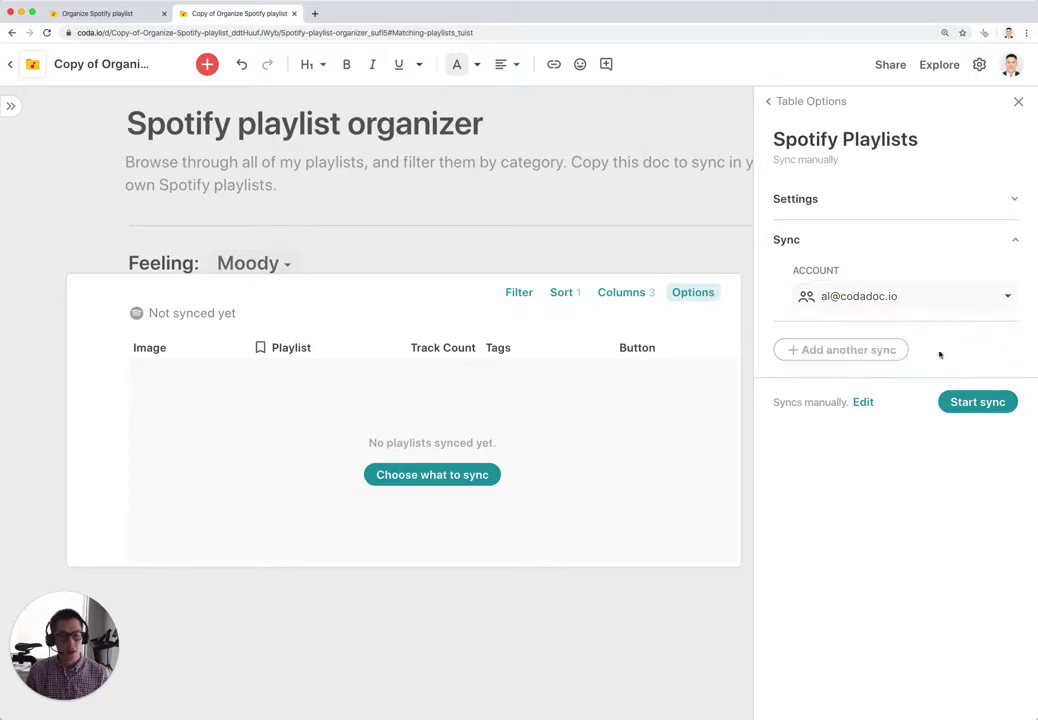
{"action": "left_click", "coordinate": [972, 403]}
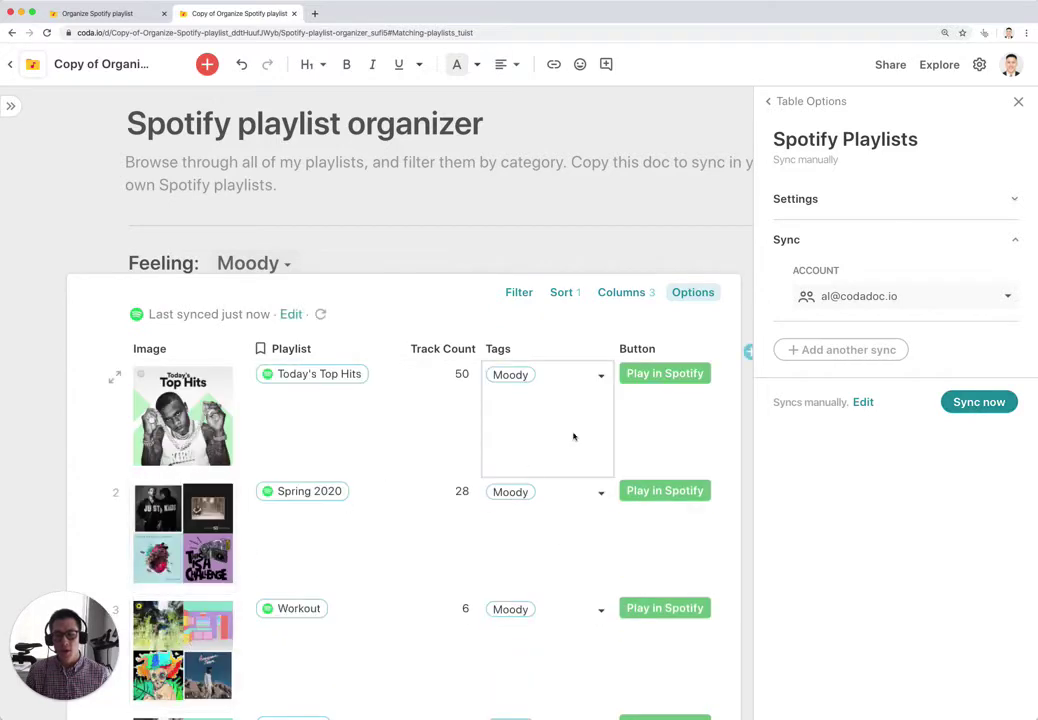
Step: Close sync settings and browse Today's Top Hits' tag choices, leaving Moody unchanged
{"action": "left_click", "coordinate": [1018, 104]}
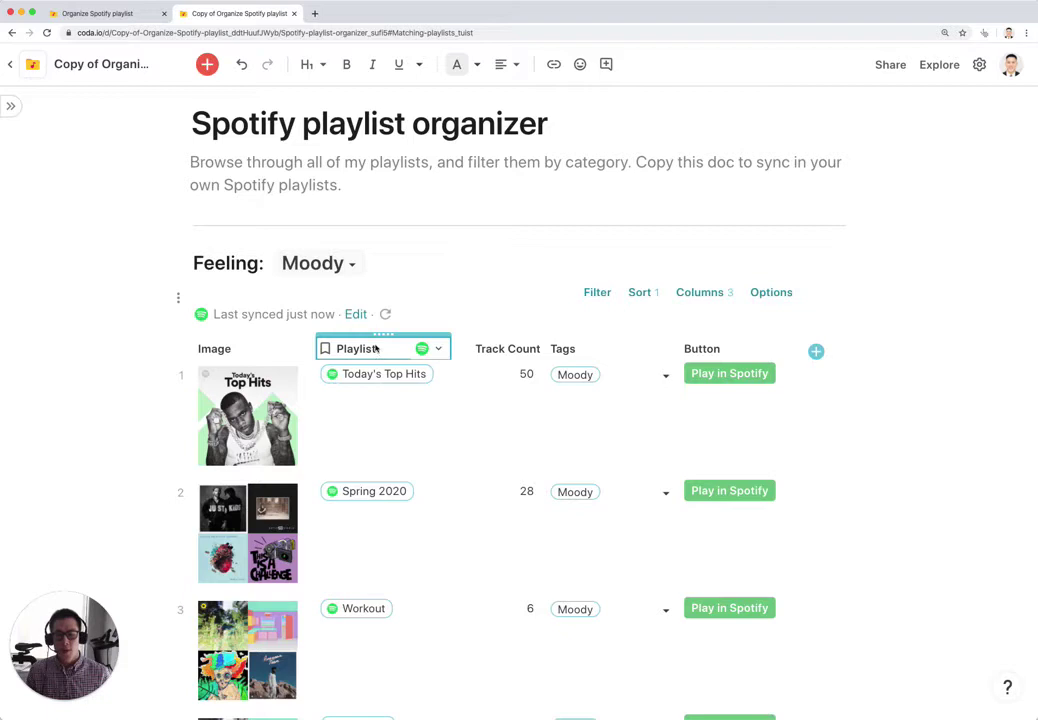
{"action": "left_click", "coordinate": [602, 350]}
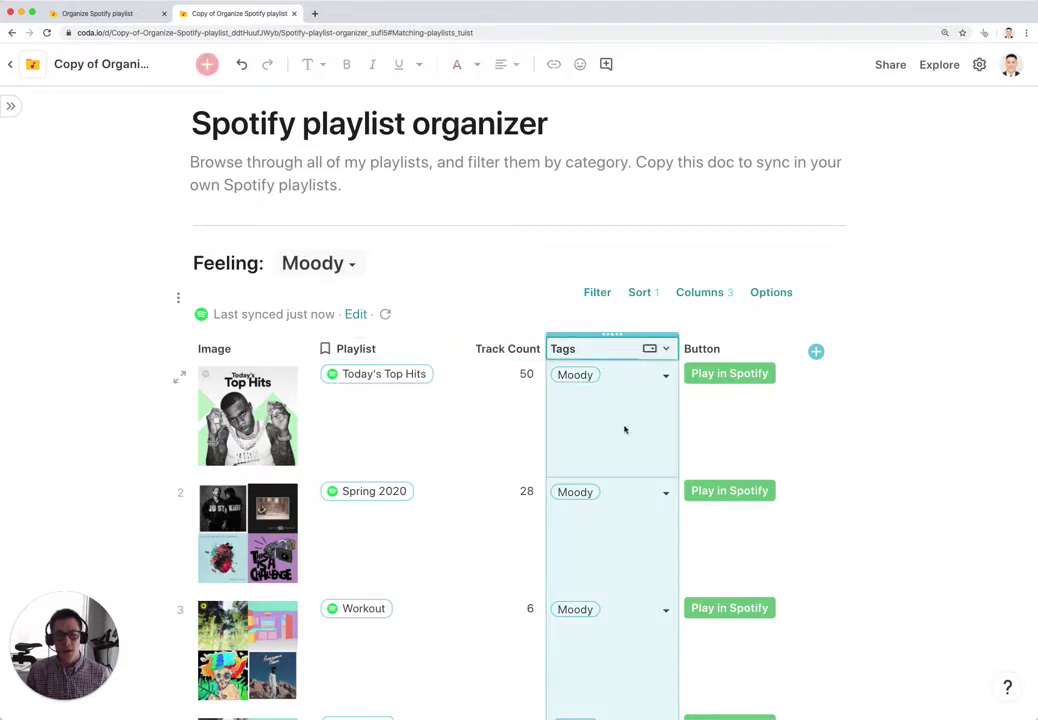
{"action": "left_click", "coordinate": [663, 382]}
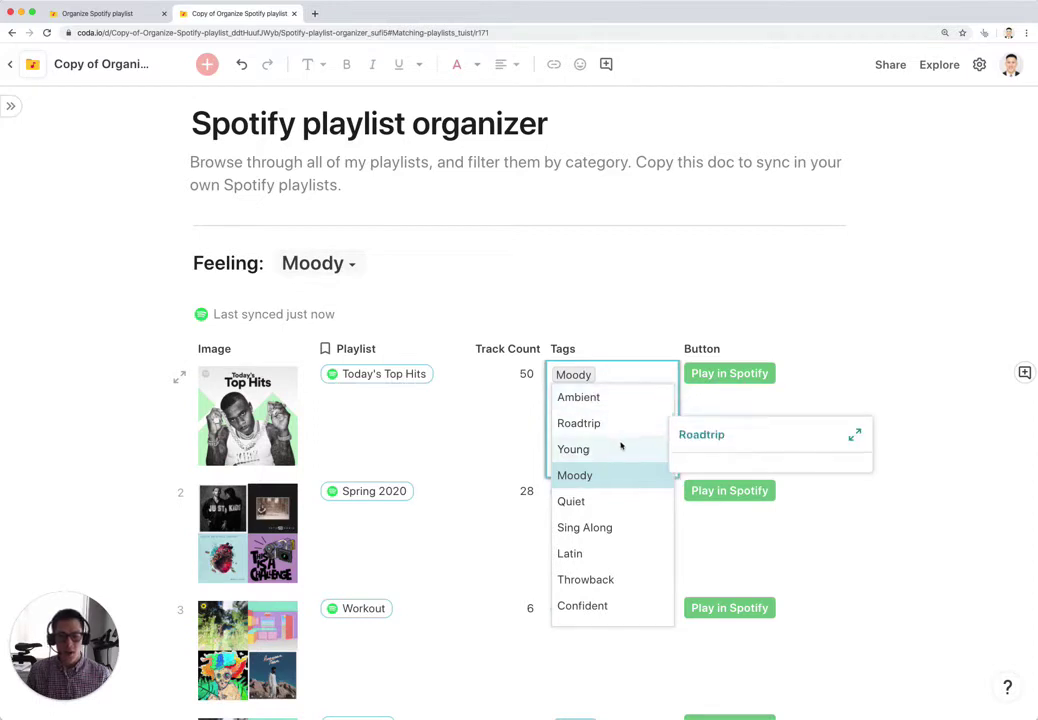
{"action": "scroll", "coordinate": [616, 580], "scroll_direction": "down", "scroll_amount": 5}
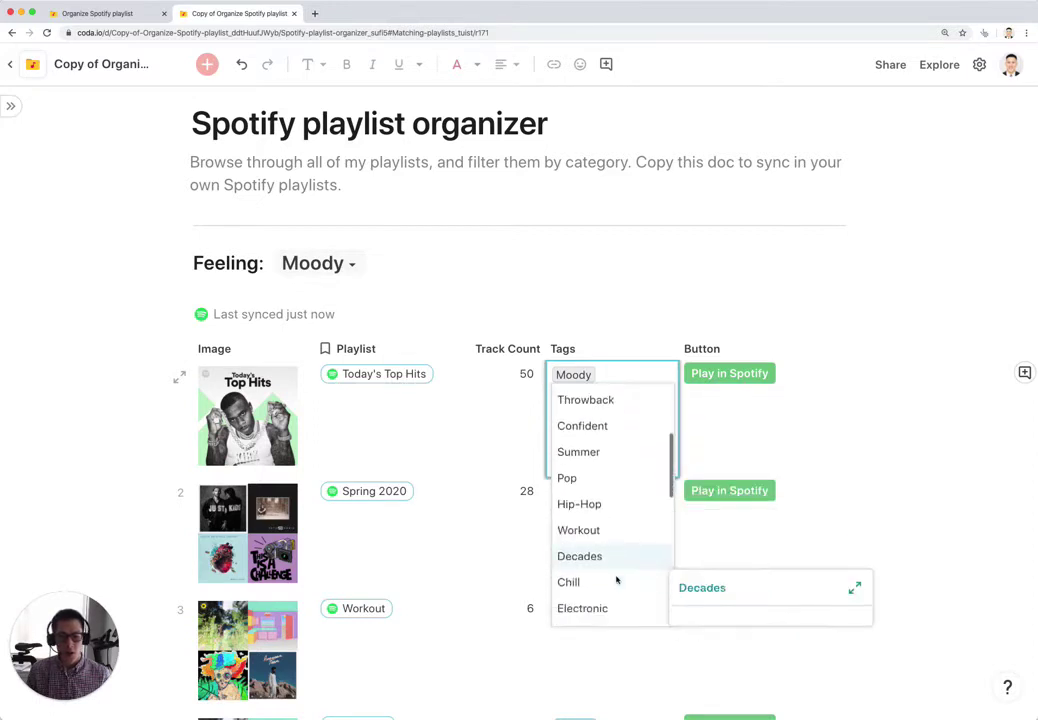
{"action": "scroll", "coordinate": [617, 565], "scroll_direction": "up", "scroll_amount": 5}
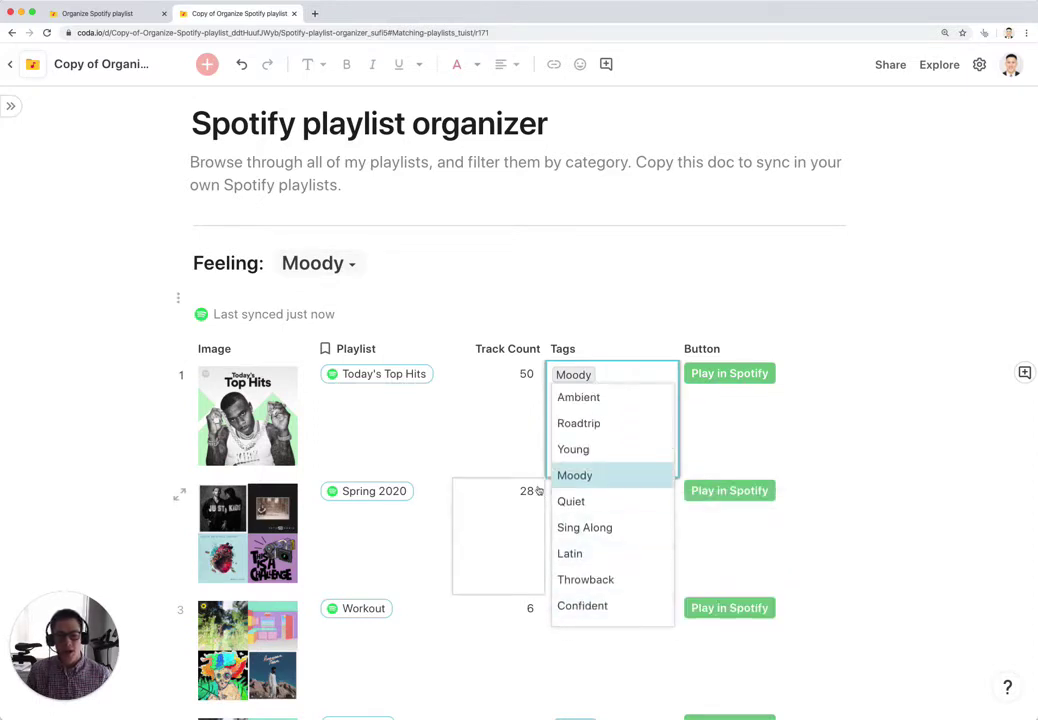
{"action": "left_click", "coordinate": [519, 459]}
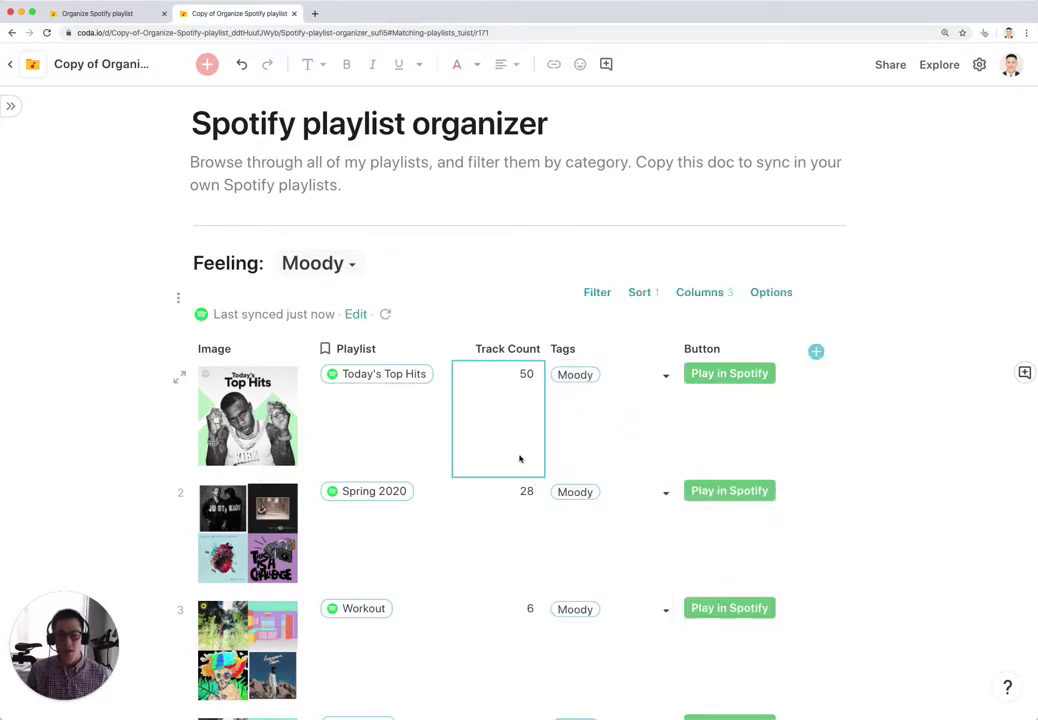
Step: Show hidden pages in the sidebar and open the Tags and All Playlists pages
{"action": "left_click", "coordinate": [12, 108]}
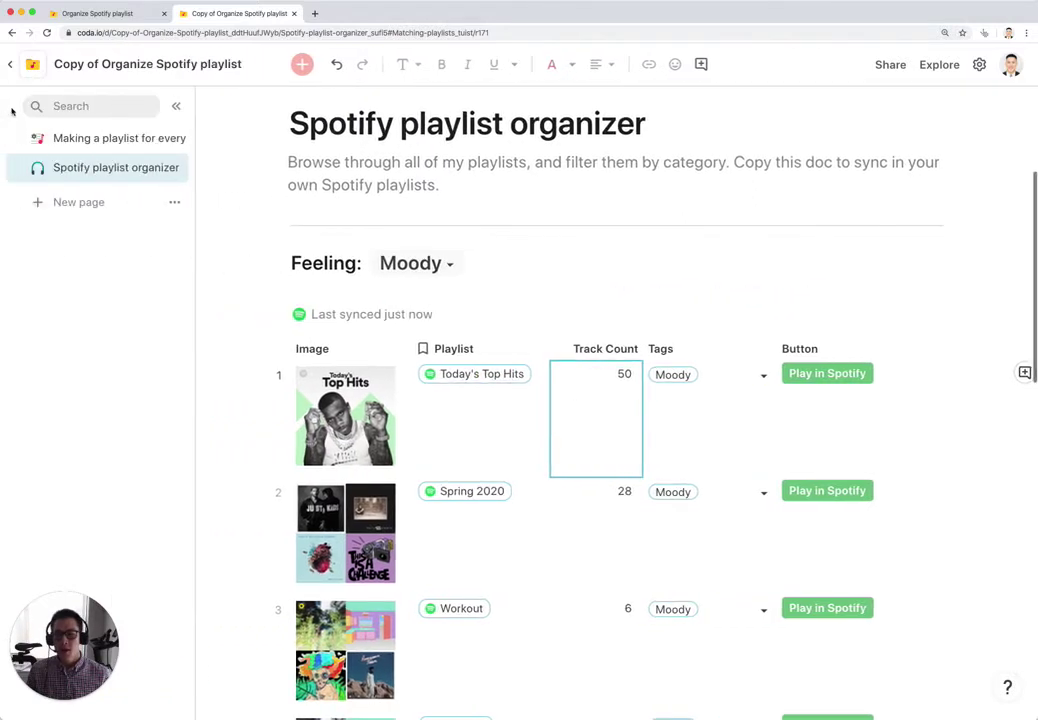
{"action": "left_click", "coordinate": [174, 206]}
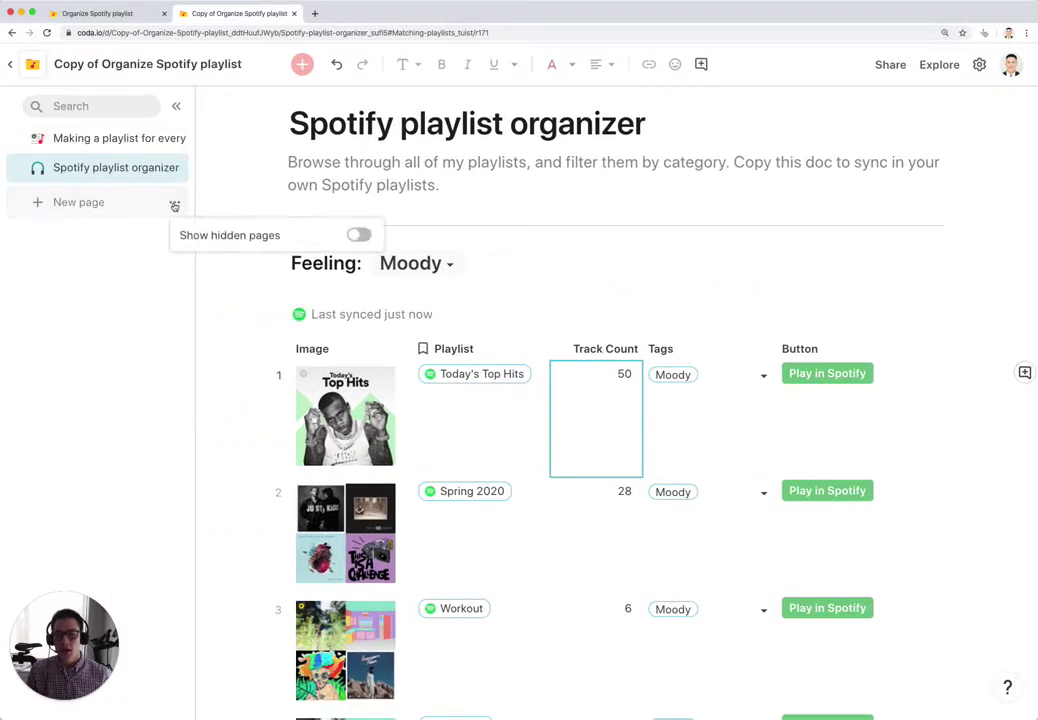
{"action": "left_click", "coordinate": [357, 237]}
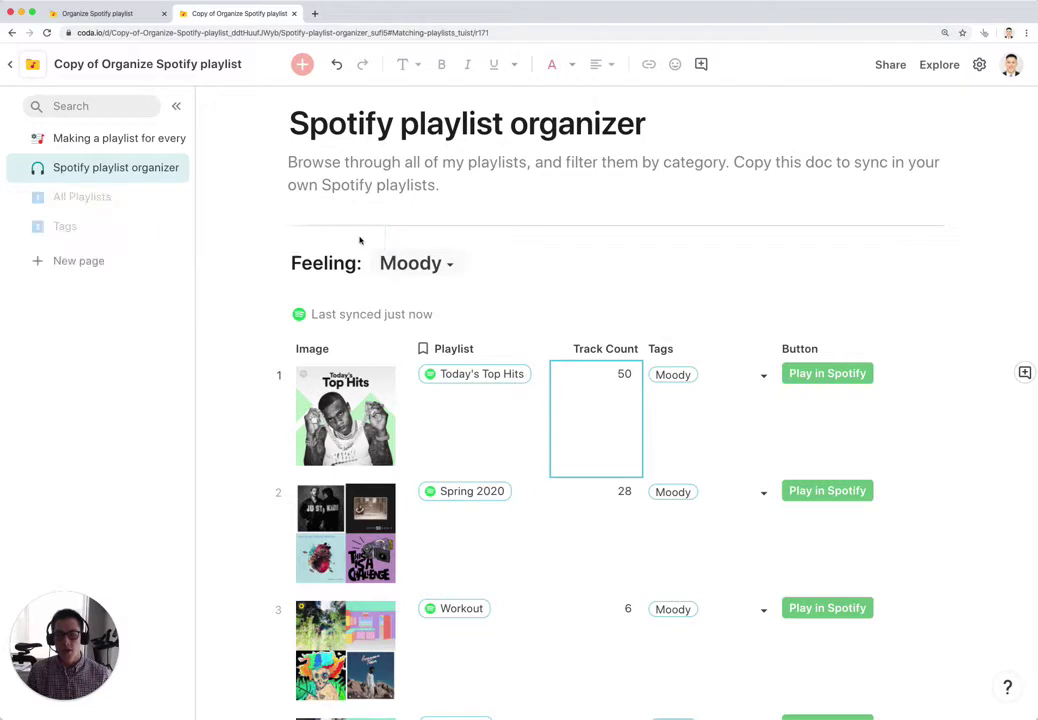
{"action": "left_click", "coordinate": [98, 226]}
{"action": "left_click", "coordinate": [70, 197]}
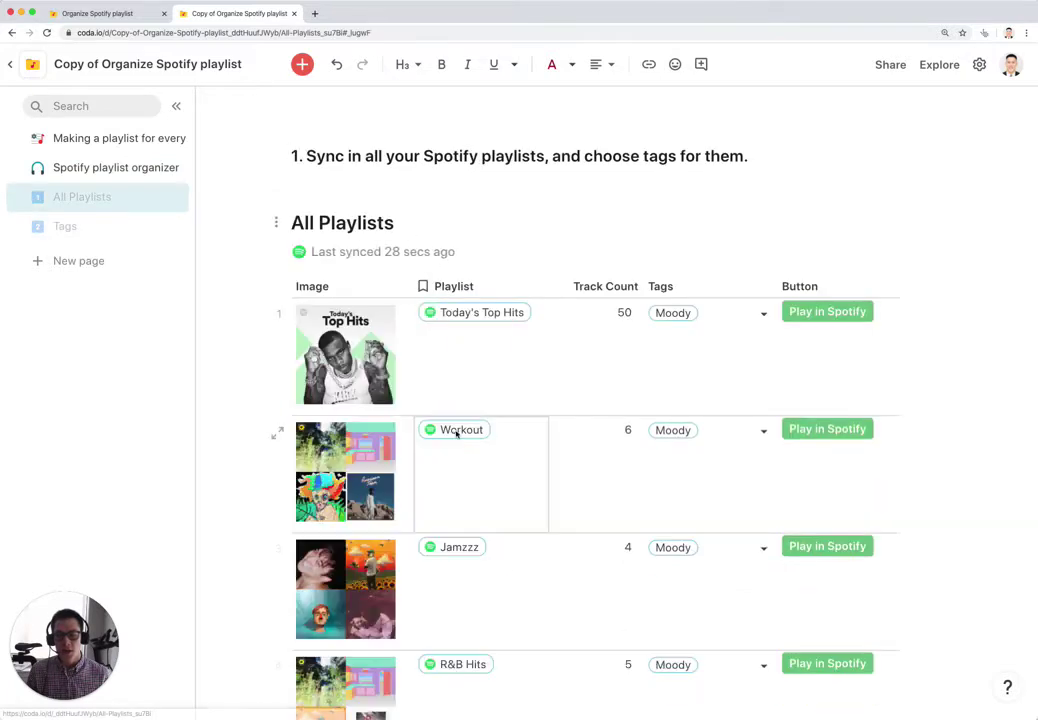
Step: Open the Tags page and zoom the browser in to view the tag list
{"action": "left_click", "coordinate": [88, 236]}
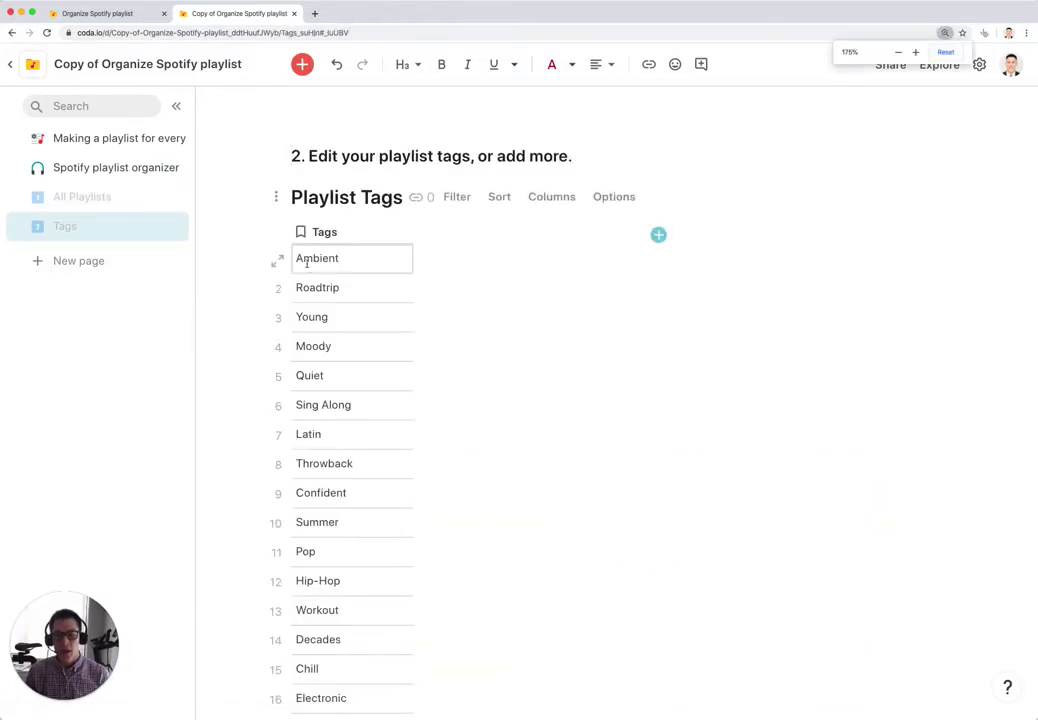
{"action": "key", "text": "super+equal"}
{"action": "key", "text": "super+equal"}
{"action": "scroll", "coordinate": [490, 373], "scroll_direction": "down", "scroll_amount": 1}
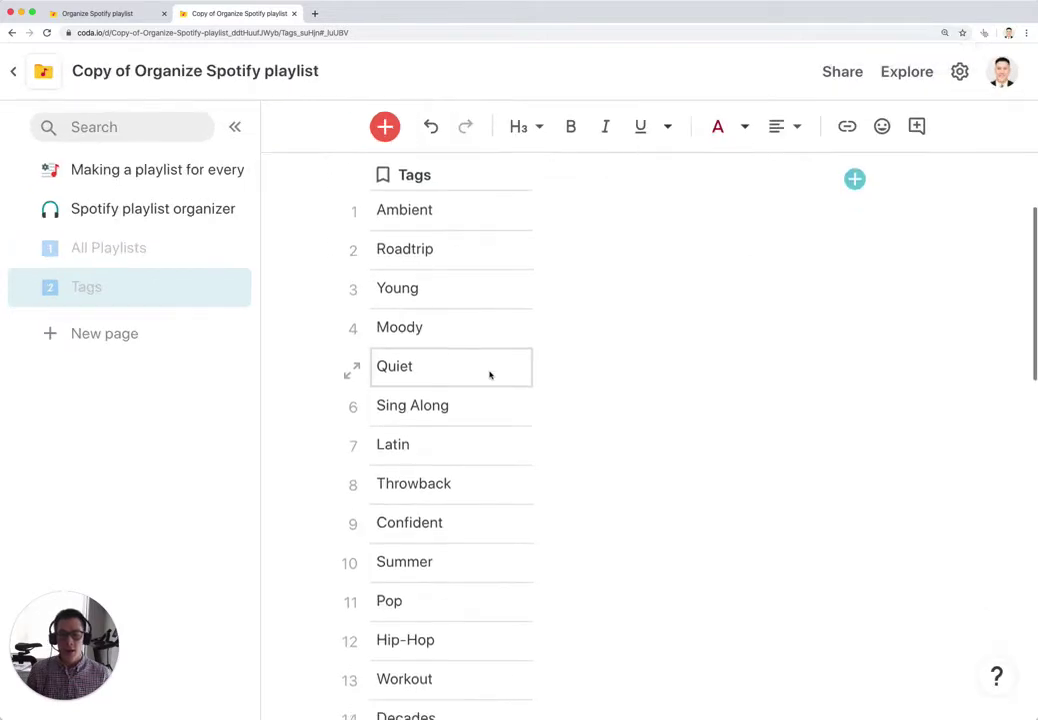
{"action": "scroll", "coordinate": [490, 374], "scroll_direction": "up", "scroll_amount": 2}
{"action": "scroll", "coordinate": [489, 324], "scroll_direction": "down", "scroll_amount": 5}
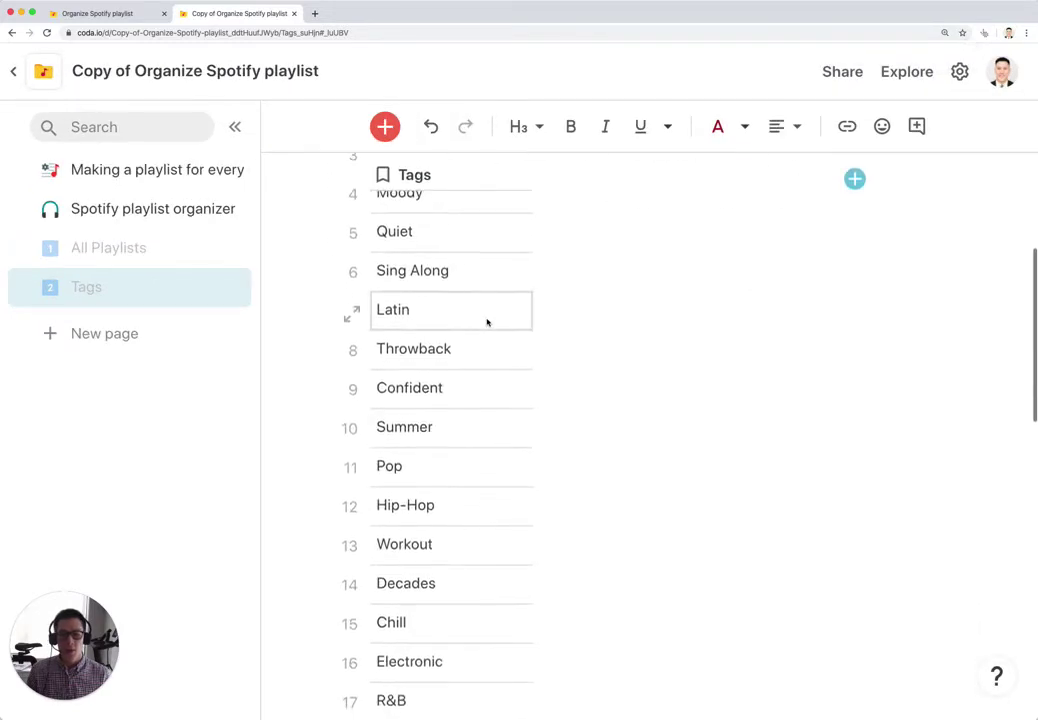
{"action": "scroll", "coordinate": [487, 322], "scroll_direction": "down", "scroll_amount": 5}
{"action": "scroll", "coordinate": [484, 324], "scroll_direction": "up", "scroll_amount": 2}
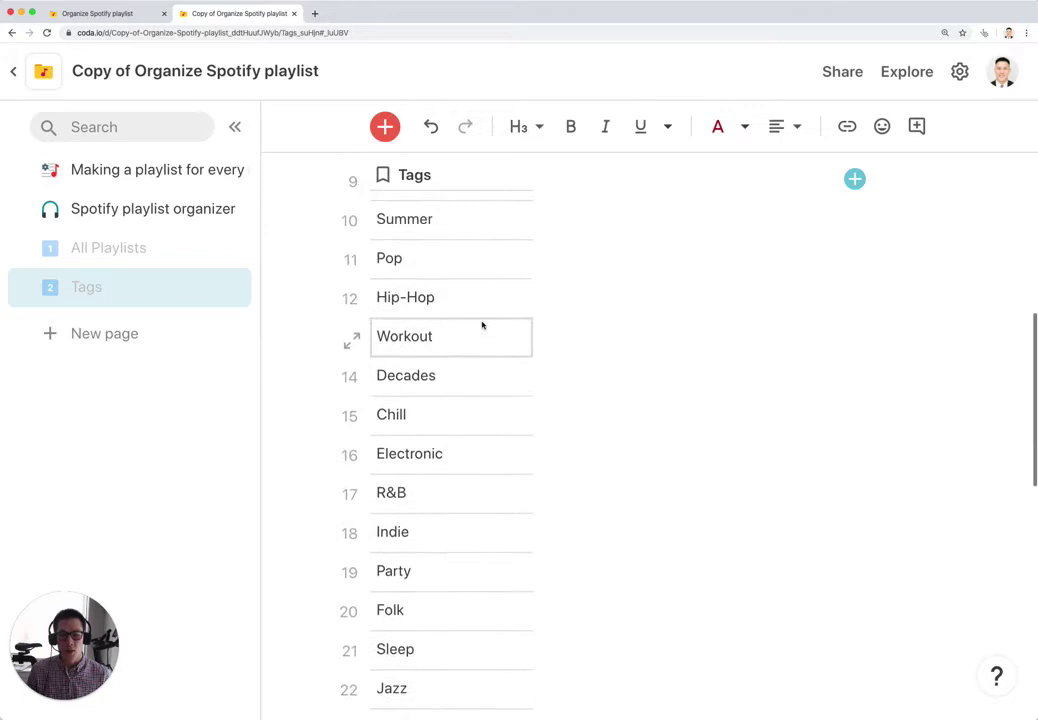
{"action": "scroll", "coordinate": [478, 325], "scroll_direction": "up", "scroll_amount": 2}
Step: Delete the tags from Summer to the last row, leaving nine, and zoom back out
{"action": "left_click", "coordinate": [456, 343]}
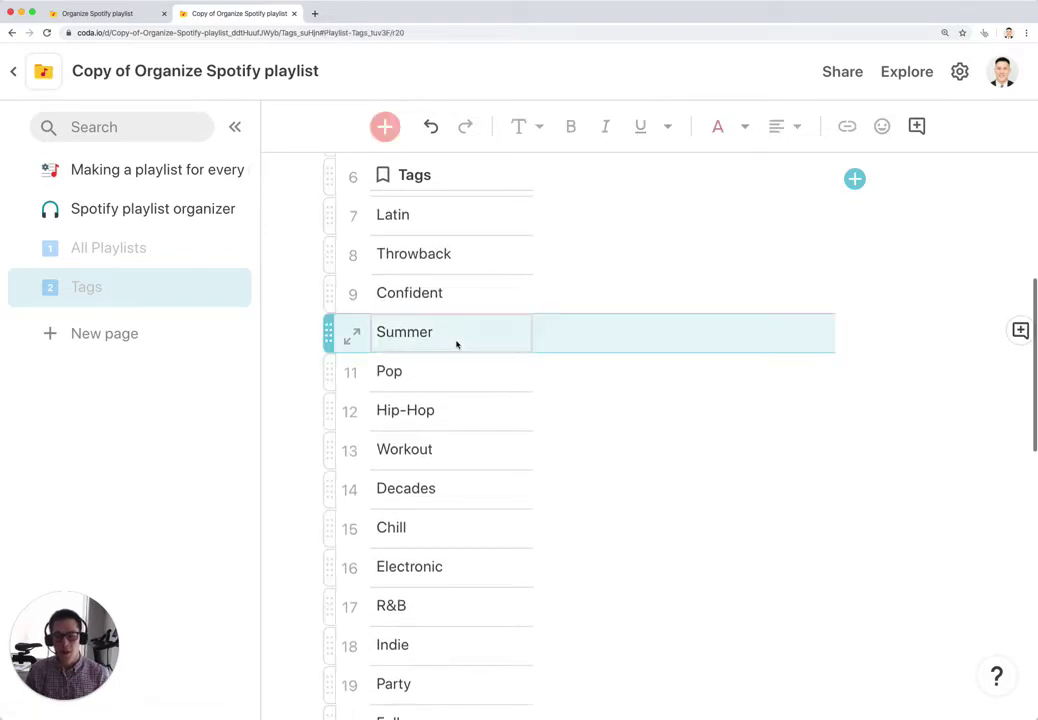
{"action": "key", "text": "shift+super+Down"}
{"action": "key", "text": "BackSpace"}
{"action": "scroll", "coordinate": [462, 348], "scroll_direction": "up", "scroll_amount": 4}
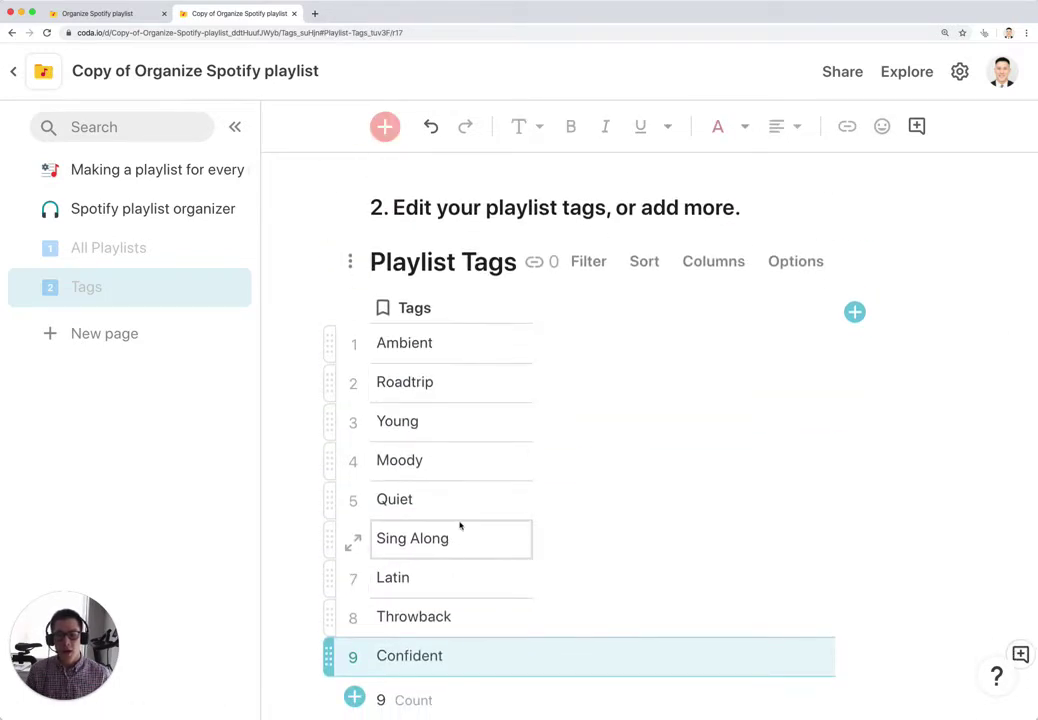
{"action": "key", "text": "super+minus"}
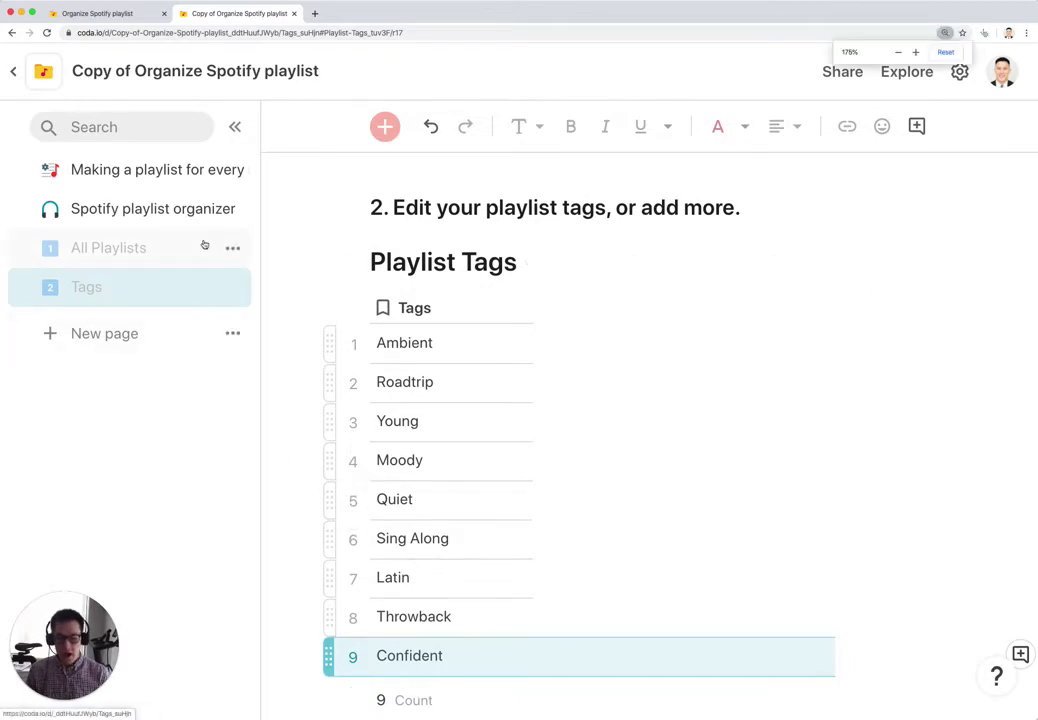
Step: Return to the organizer page, sidebar hidden, and review Today's Top Hits' tags without changes
{"action": "left_click", "coordinate": [155, 190]}
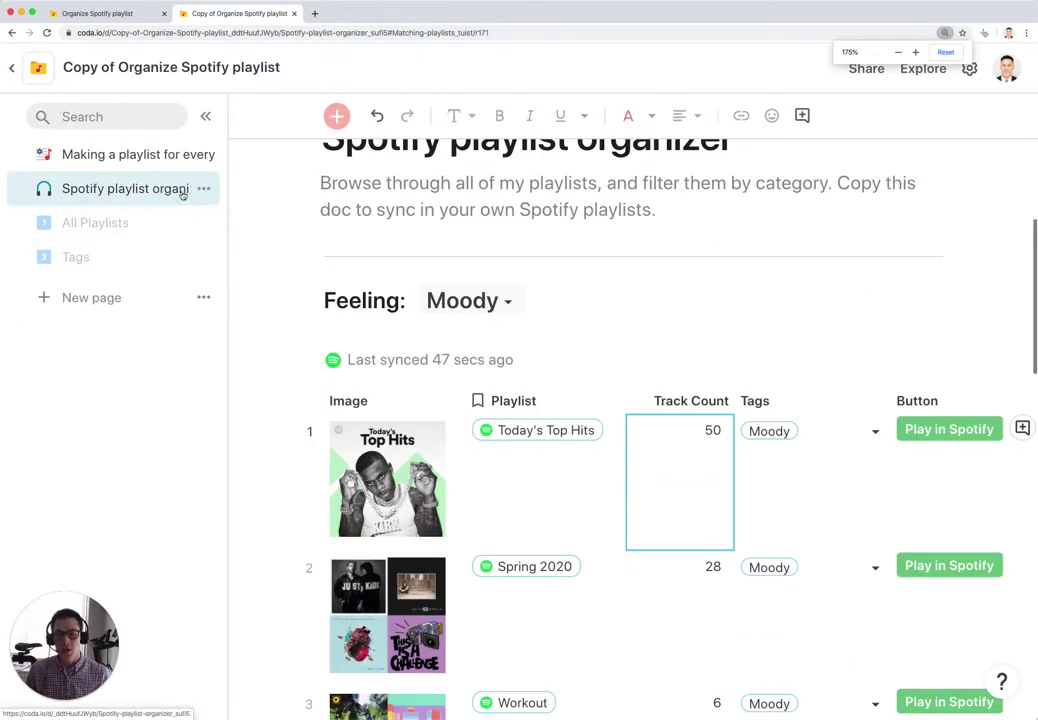
{"action": "left_click", "coordinate": [205, 116]}
{"action": "left_click", "coordinate": [684, 435]}
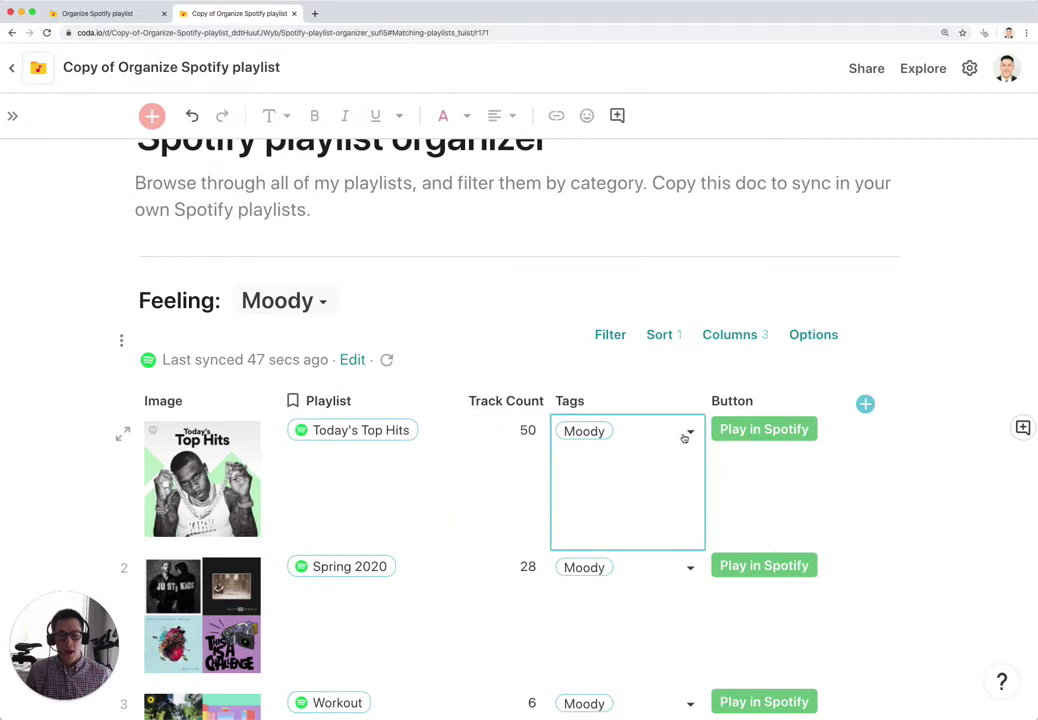
{"action": "left_click", "coordinate": [682, 444]}
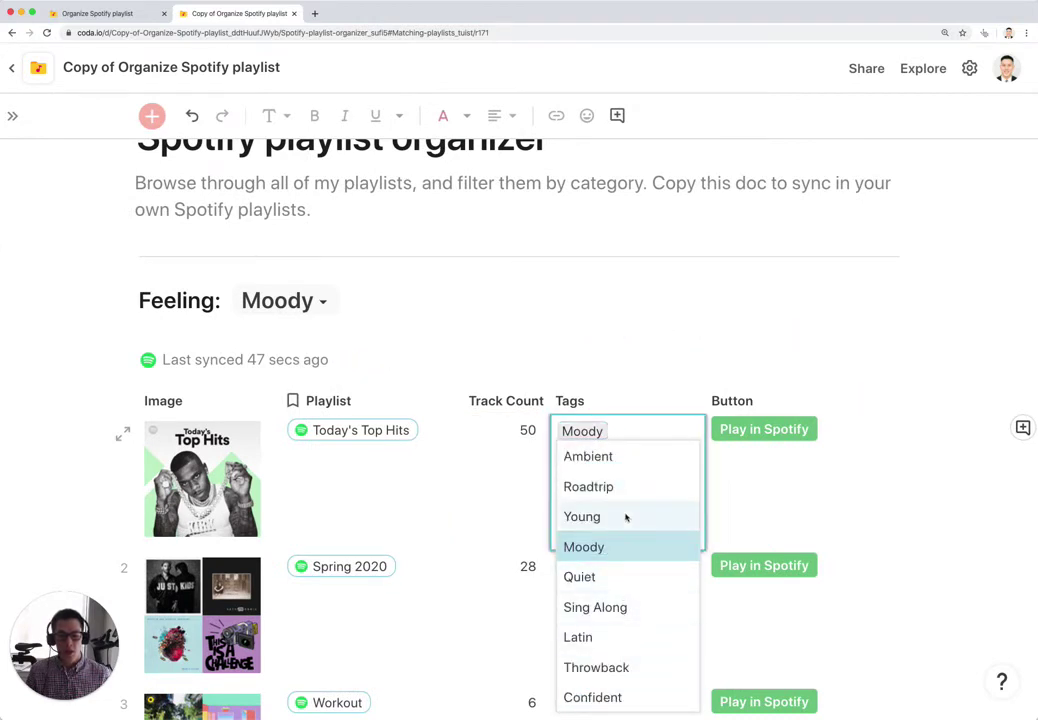
{"action": "key", "text": "Escape"}
{"action": "scroll", "coordinate": [626, 475], "scroll_direction": "down", "scroll_amount": 5}
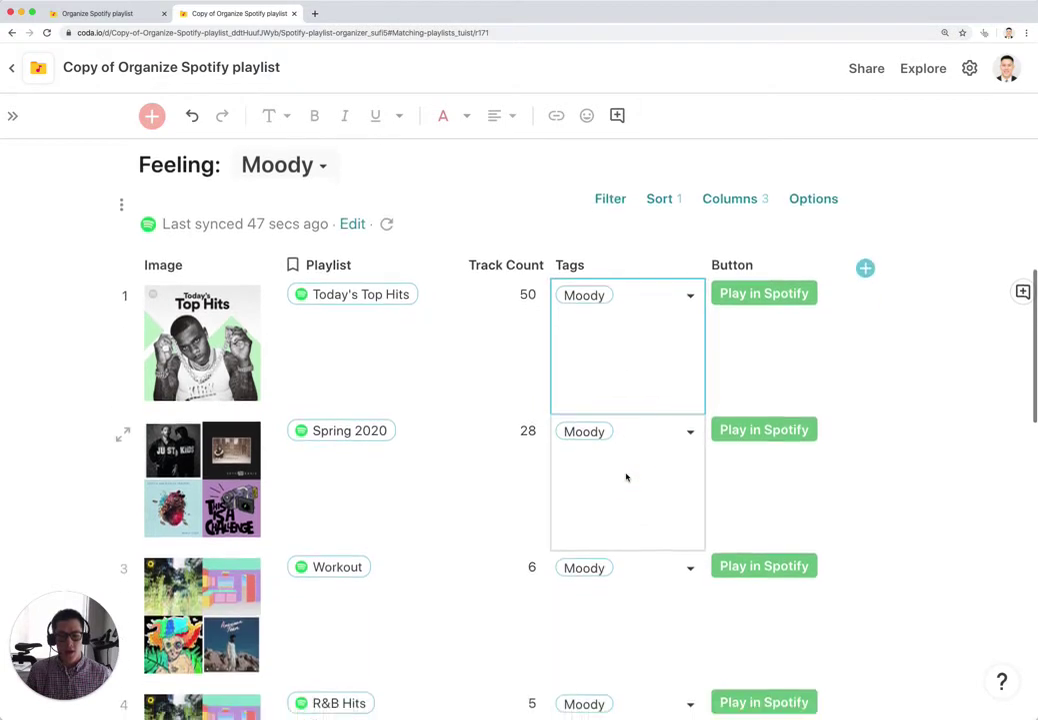
Step: Add Sing Along to Spring 2020, and Young and Roadtrip to Workout
{"action": "left_click", "coordinate": [690, 266]}
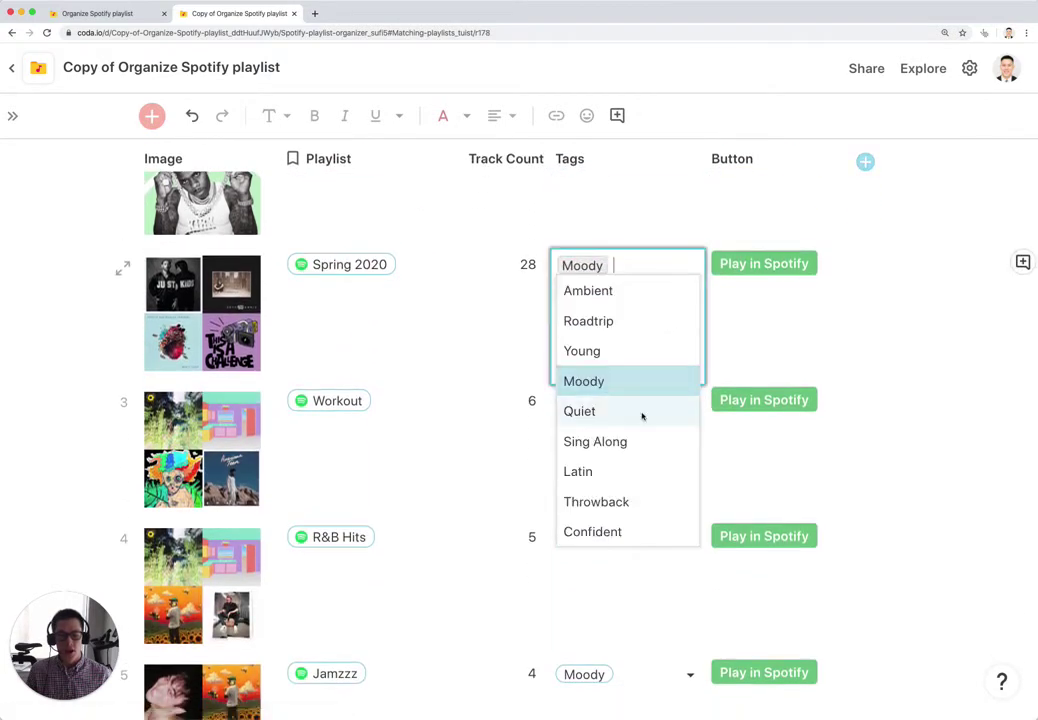
{"action": "left_click", "coordinate": [637, 441]}
{"action": "left_click", "coordinate": [598, 575]}
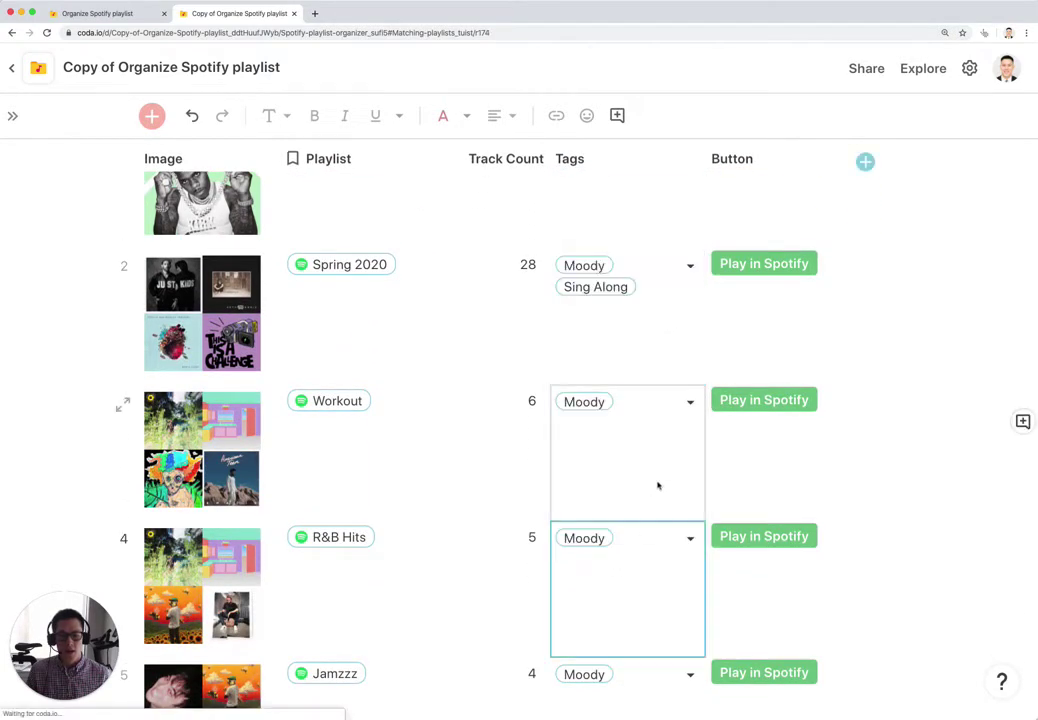
{"action": "left_click", "coordinate": [658, 484]}
{"action": "left_click", "coordinate": [690, 403]}
{"action": "left_click", "coordinate": [615, 484]}
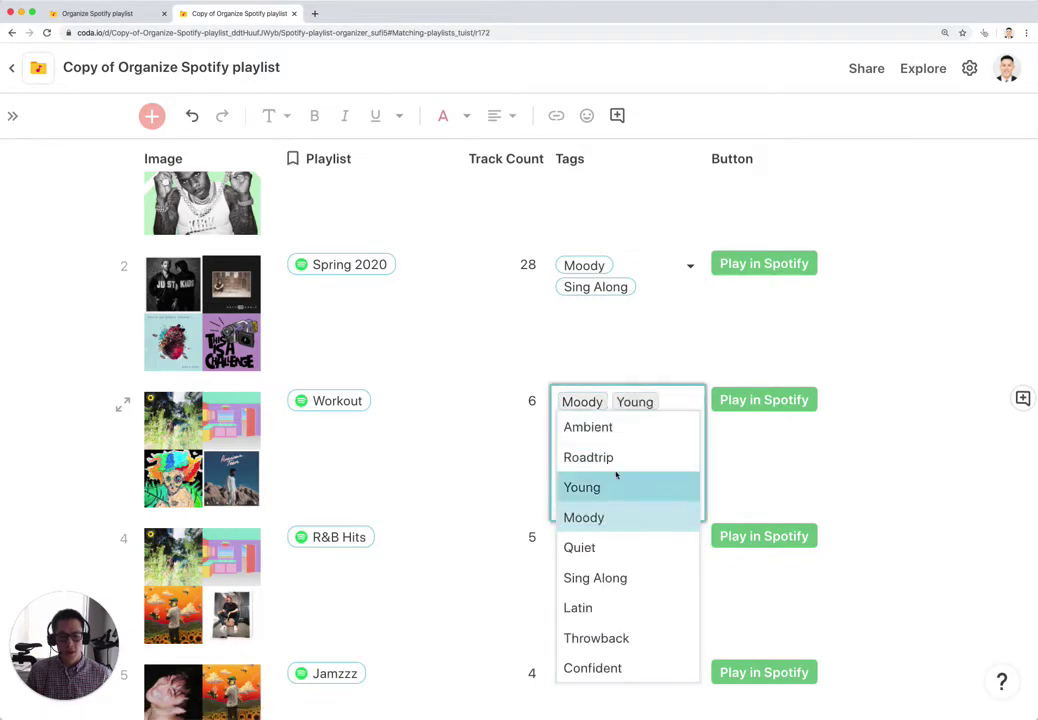
{"action": "left_click", "coordinate": [600, 457]}
{"action": "left_click", "coordinate": [517, 612]}
Step: Add Throwback, Sing Along and Quiet to Jamzzz's tags
{"action": "scroll", "coordinate": [600, 560], "scroll_direction": "down", "scroll_amount": 3}
{"action": "left_click", "coordinate": [642, 484]}
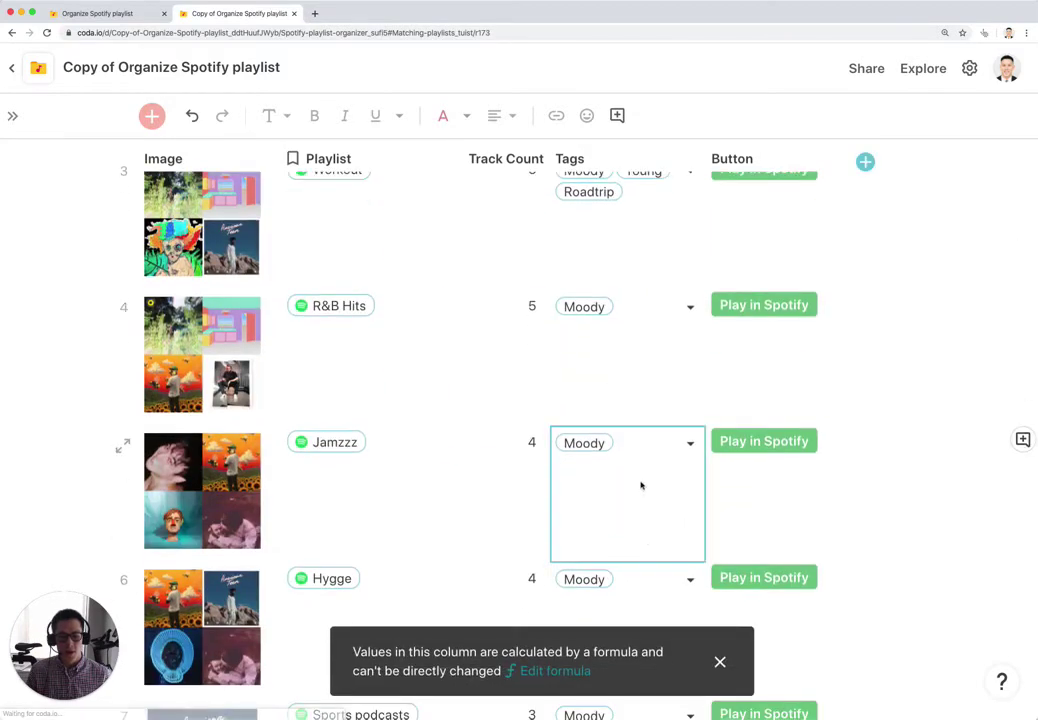
{"action": "left_click", "coordinate": [646, 482]}
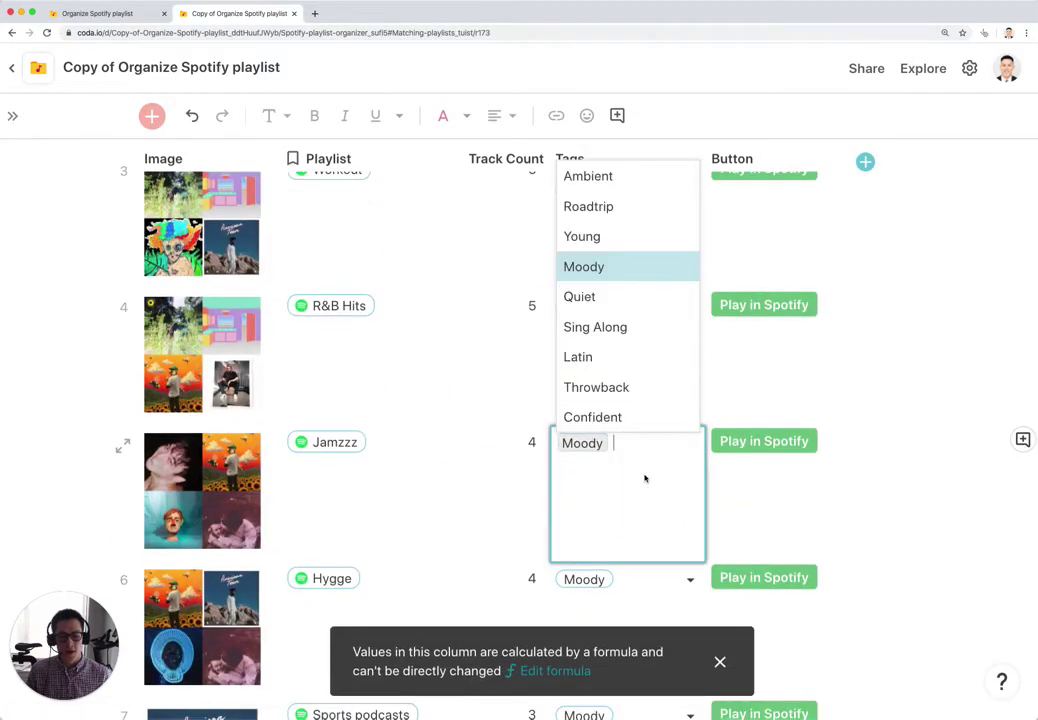
{"action": "left_click", "coordinate": [597, 387]}
{"action": "left_click", "coordinate": [598, 328]}
{"action": "left_click", "coordinate": [600, 297]}
{"action": "left_click", "coordinate": [447, 412]}
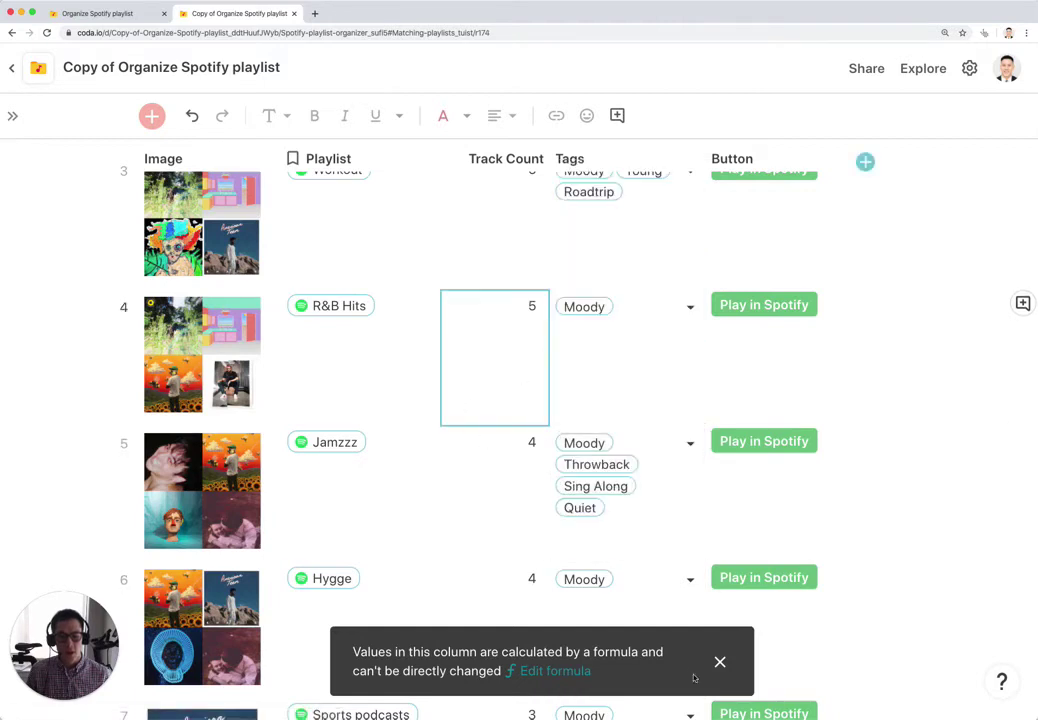
{"action": "left_click", "coordinate": [637, 595]}
Step: Add Sing Along and Latin to Hygge's tags, keeping Moody
{"action": "scroll", "coordinate": [665, 450], "scroll_direction": "down", "scroll_amount": 3}
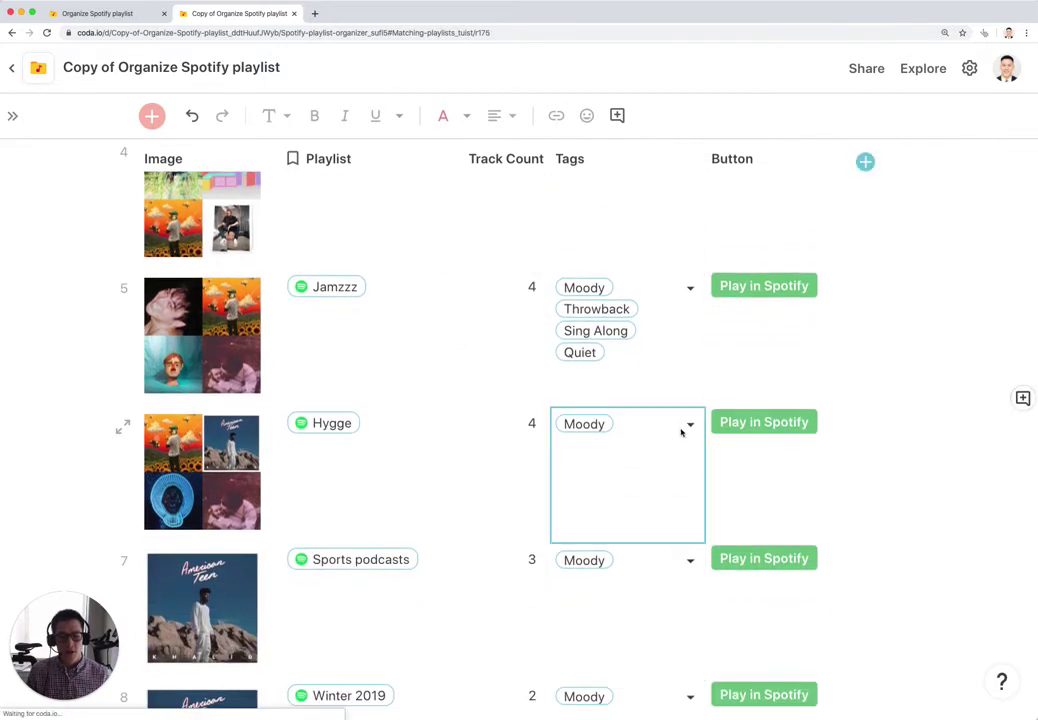
{"action": "left_click", "coordinate": [688, 424]}
{"action": "left_click", "coordinate": [612, 538]}
{"action": "left_click", "coordinate": [600, 600]}
{"action": "left_click", "coordinate": [600, 630]}
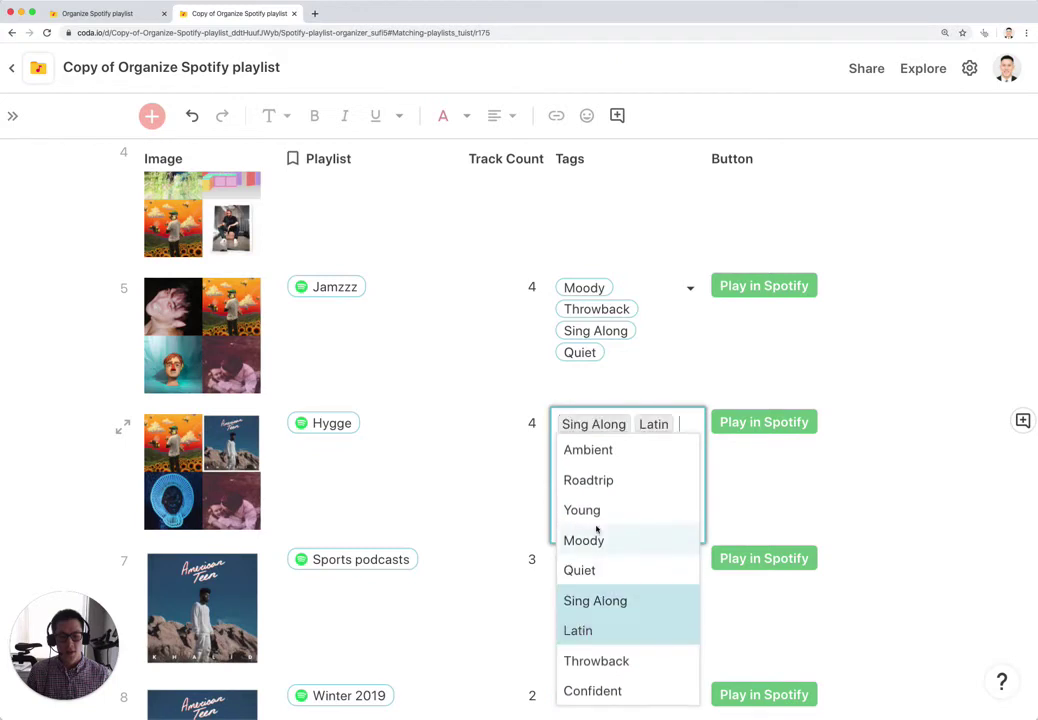
{"action": "left_click", "coordinate": [595, 540]}
{"action": "left_click", "coordinate": [511, 472]}
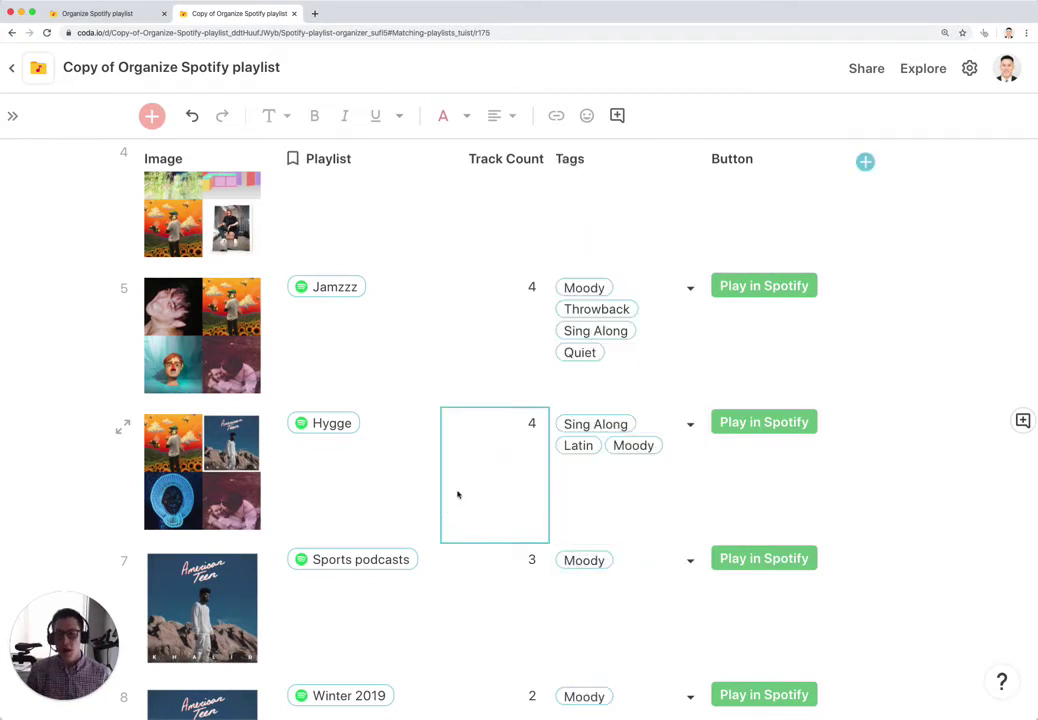
{"action": "scroll", "coordinate": [473, 474], "scroll_direction": "up", "scroll_amount": 10}
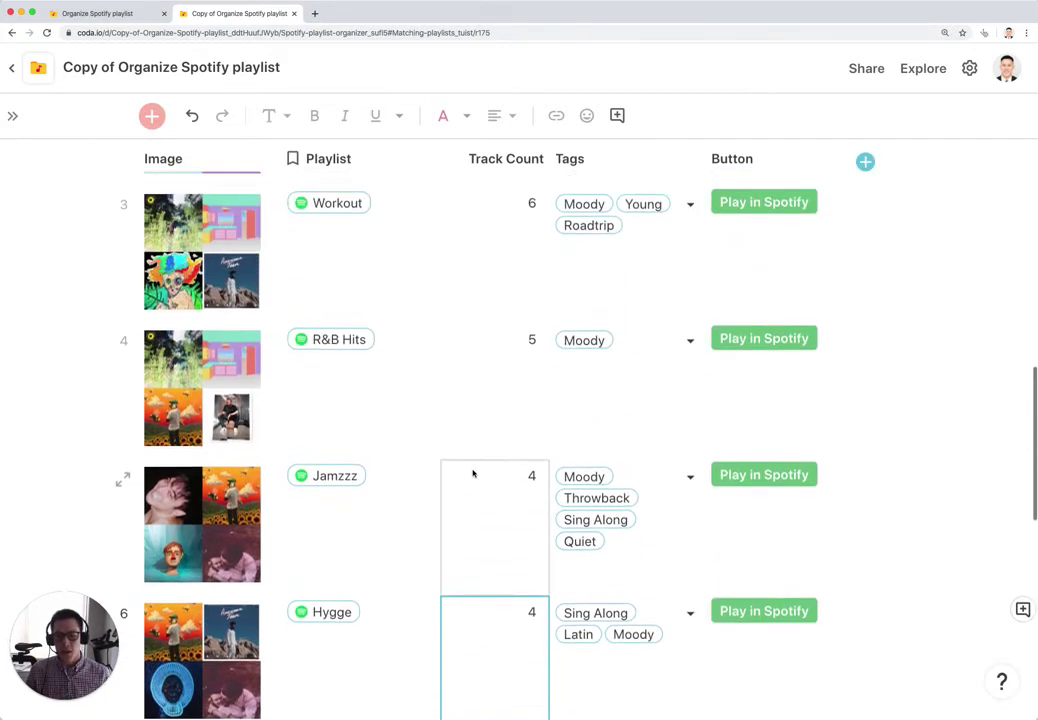
{"action": "scroll", "coordinate": [471, 477], "scroll_direction": "up", "scroll_amount": 2}
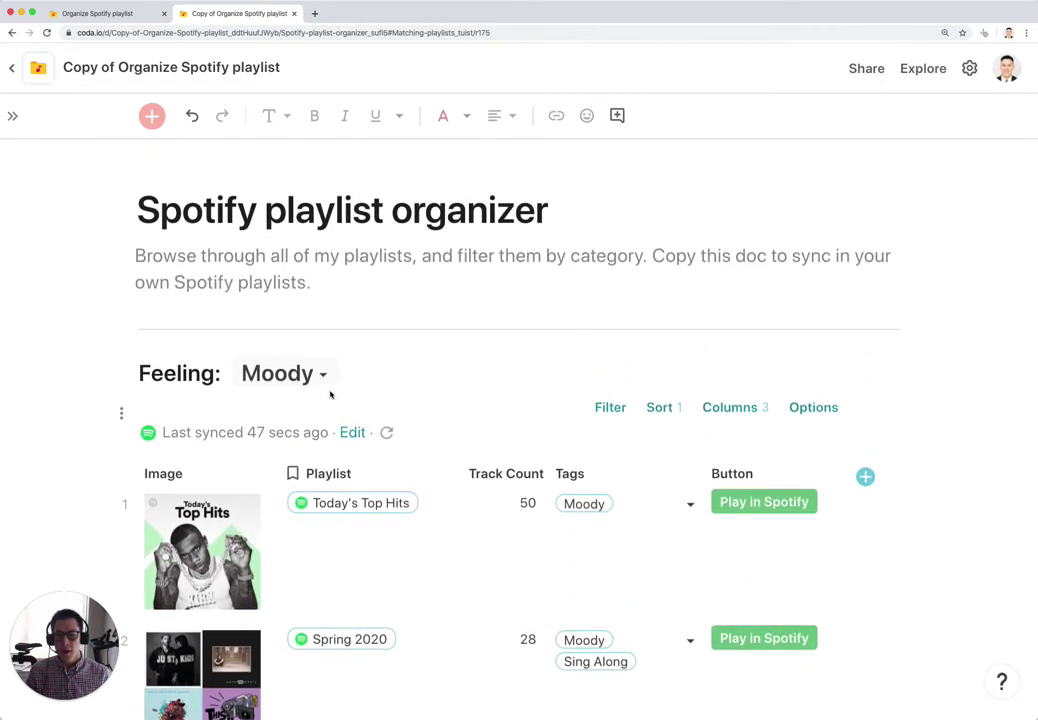
{"action": "left_click", "coordinate": [323, 380]}
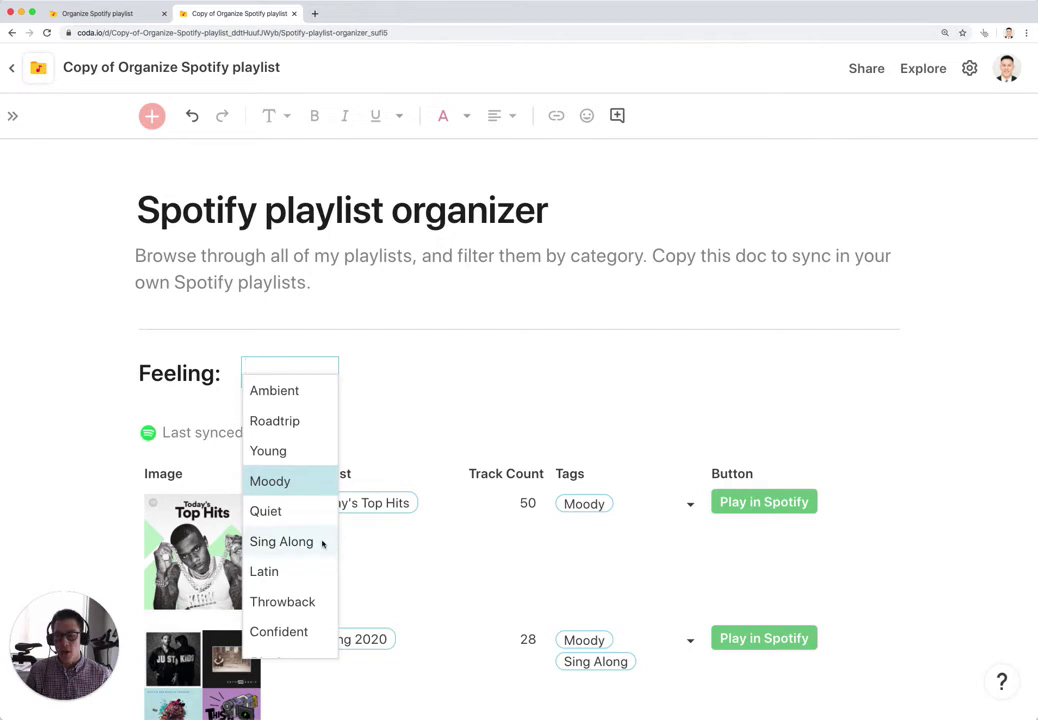
{"action": "left_click", "coordinate": [268, 451]}
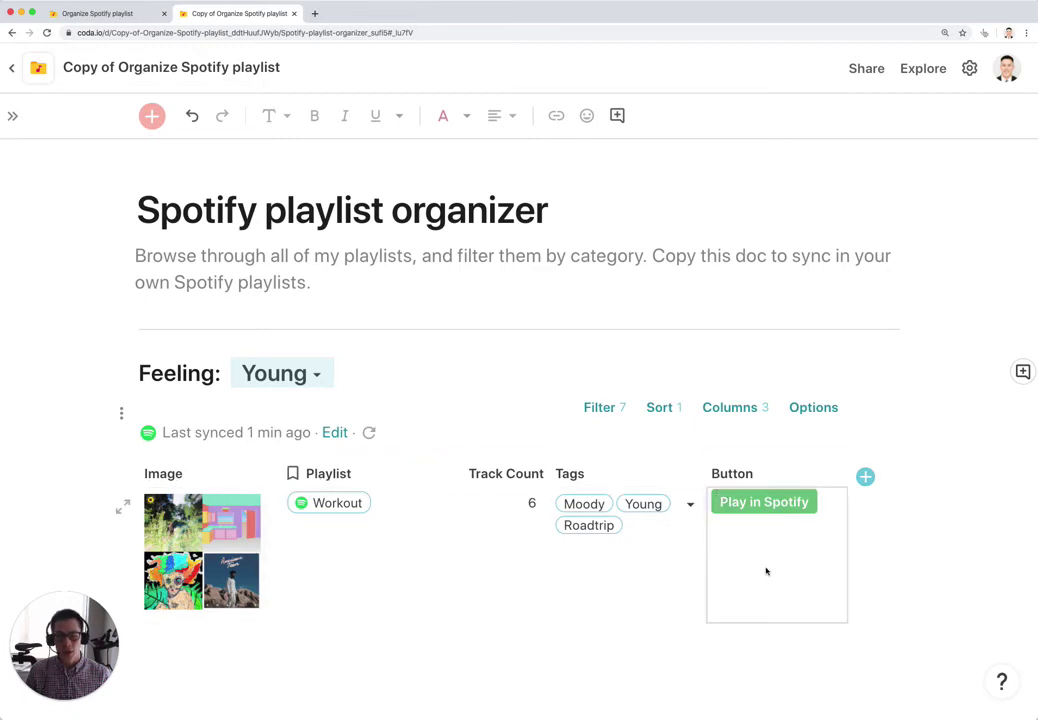
{"action": "left_click", "coordinate": [317, 376]}
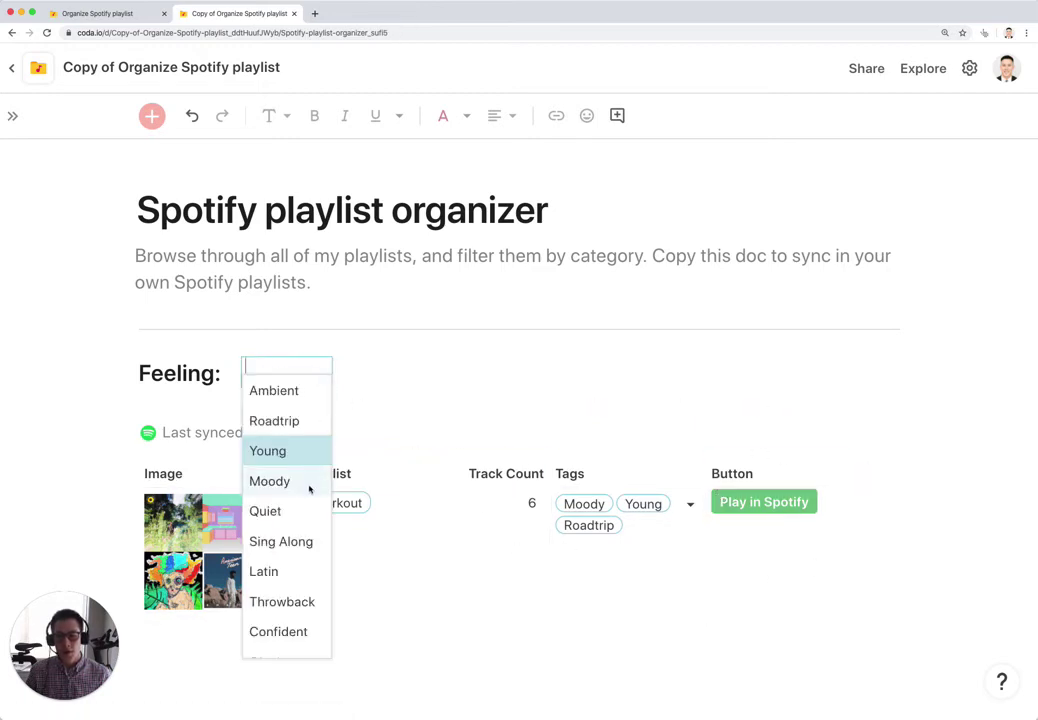
{"action": "scroll", "coordinate": [317, 505], "scroll_direction": "down", "scroll_amount": 1}
{"action": "left_click", "coordinate": [287, 558]}
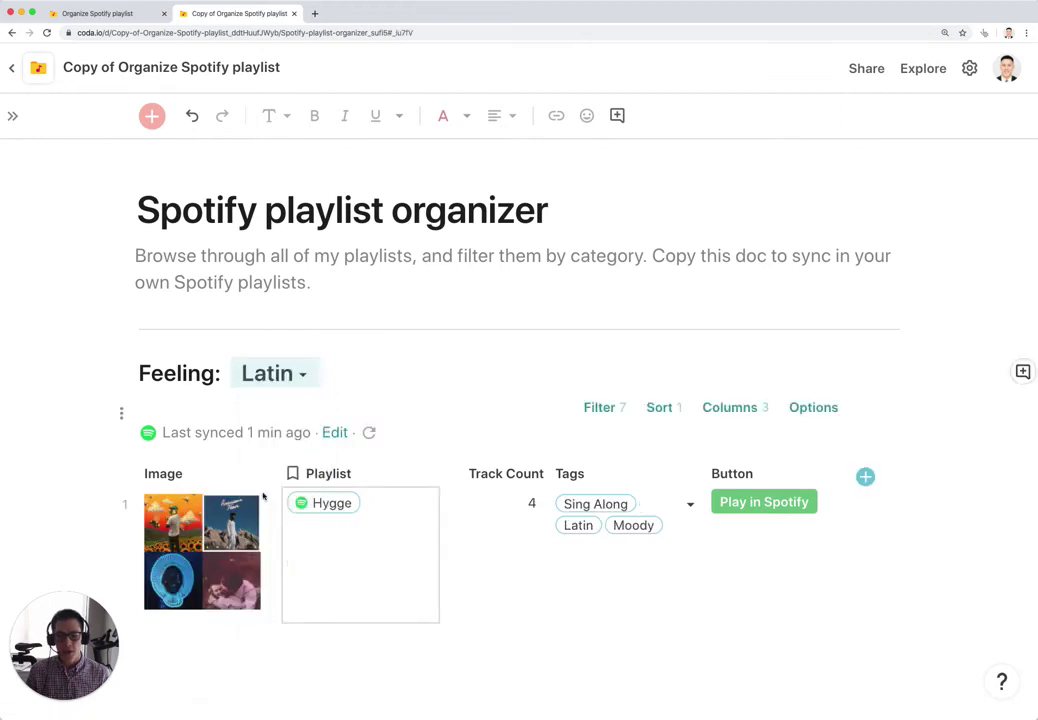
{"action": "left_click", "coordinate": [299, 383]}
{"action": "left_click", "coordinate": [281, 485]}
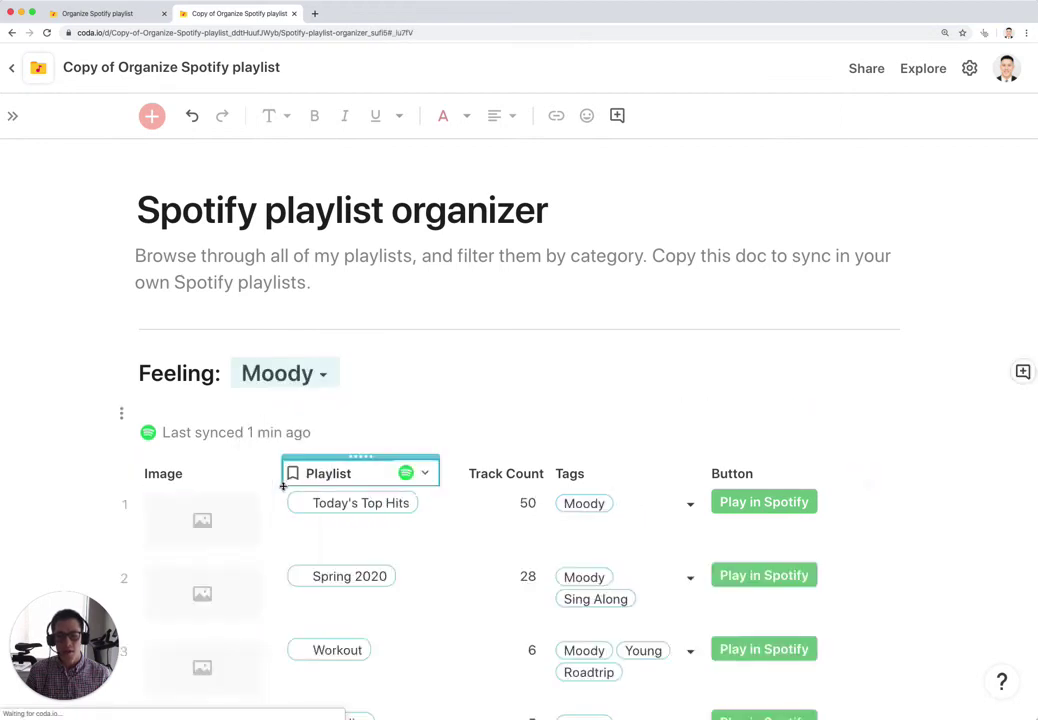
{"action": "scroll", "coordinate": [440, 476], "scroll_direction": "down", "scroll_amount": 2}
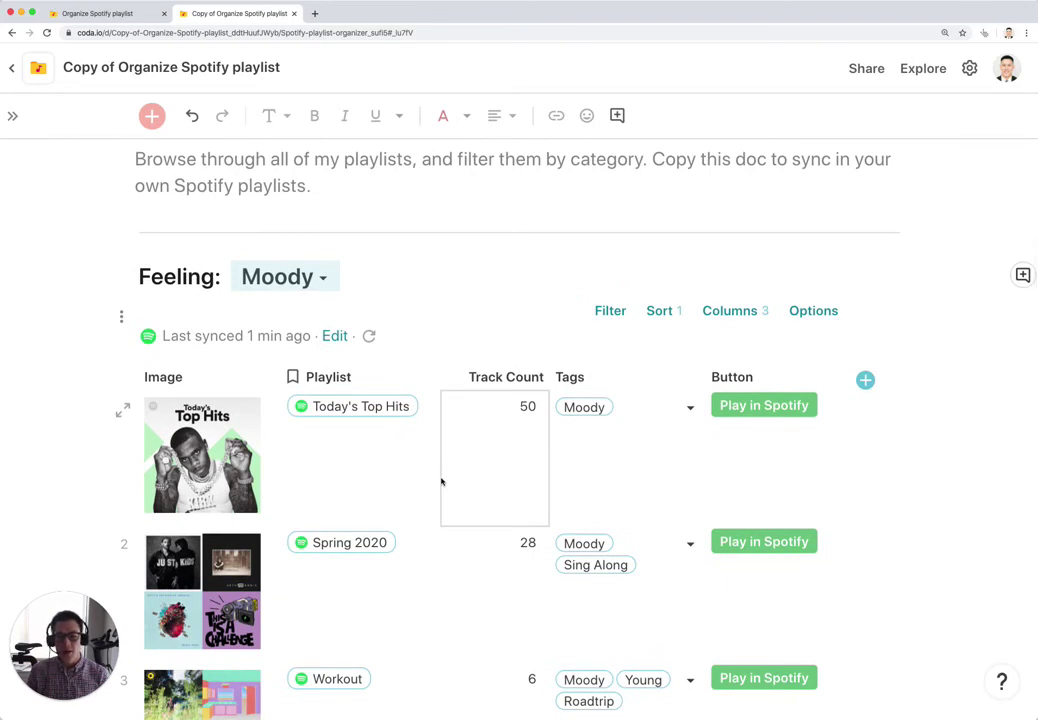
Step: Open Today's Top Hits in Spotify using its Play in Spotify button
{"action": "scroll", "coordinate": [441, 482], "scroll_direction": "down", "scroll_amount": 2}
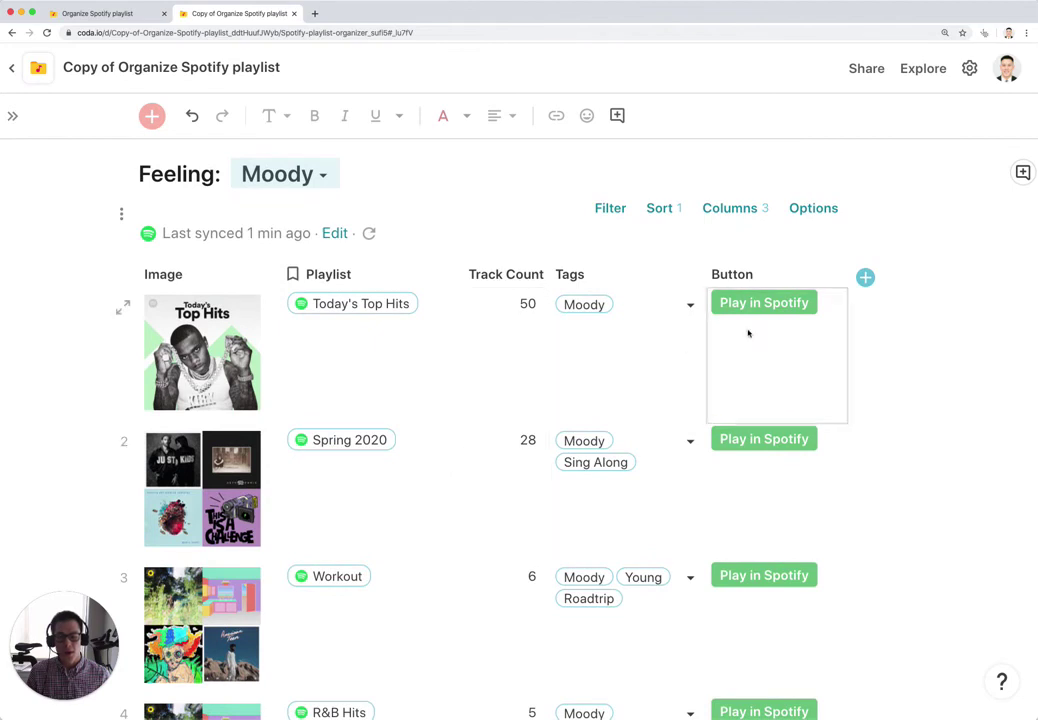
{"action": "left_click", "coordinate": [773, 303]}
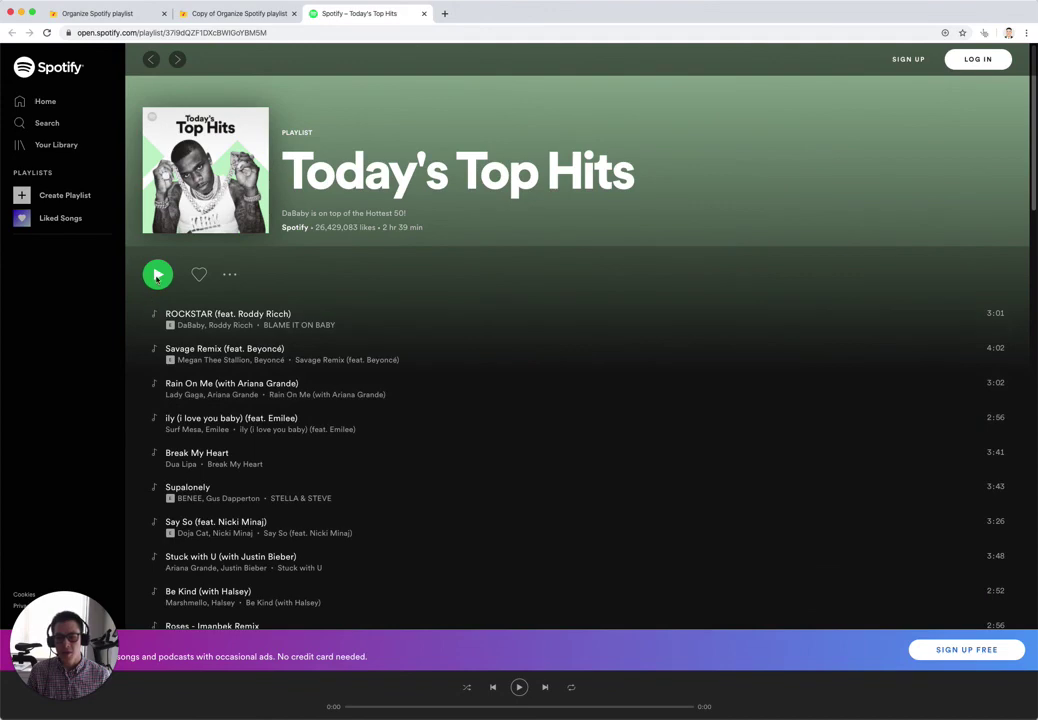
Step: Press Play on Today's Top Hits in the Spotify web player
{"action": "left_click", "coordinate": [153, 418]}
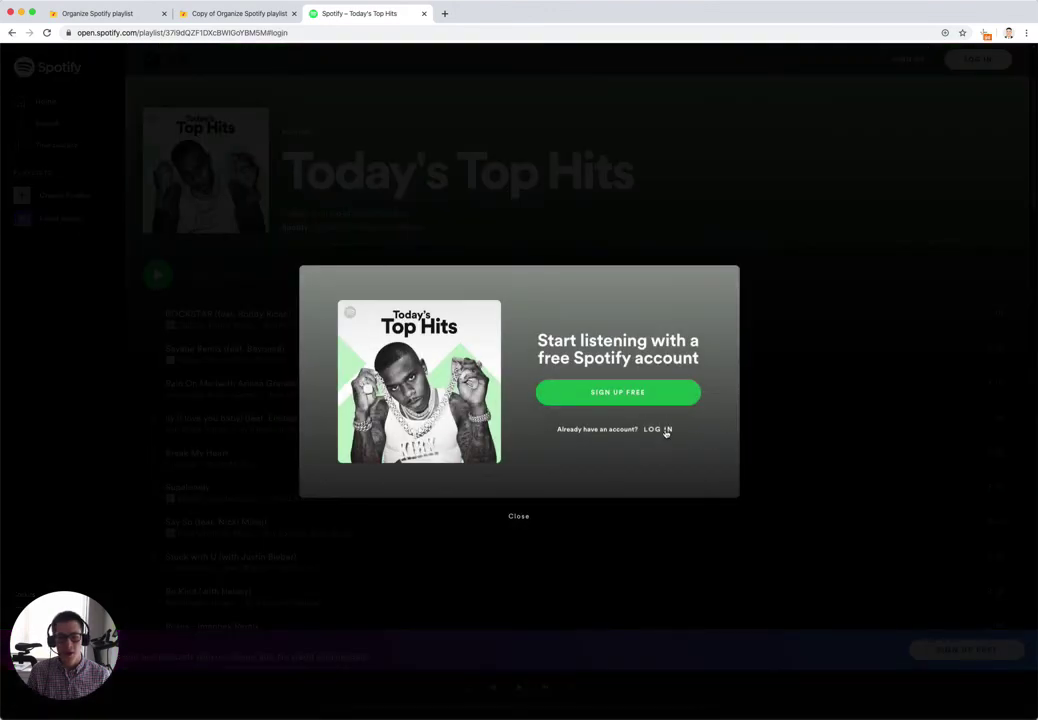